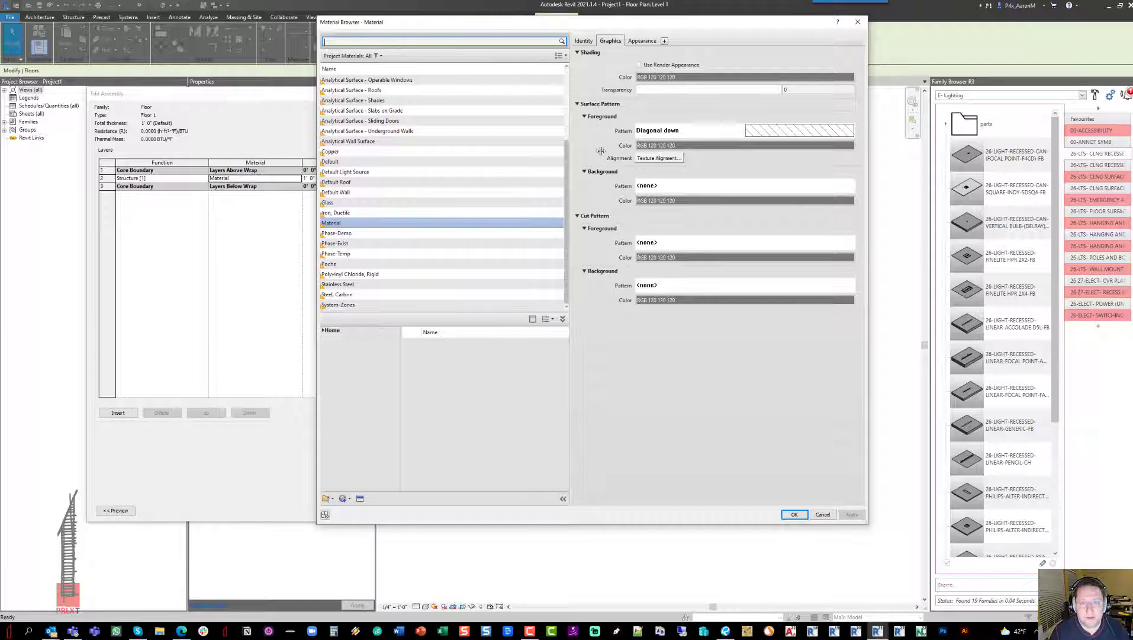
Accept and close the floor's material and assembly dialogs and deselect the floor in the Level 1 plan.
key("Return")
key("Return")
key("Return")
left_click(663, 257)
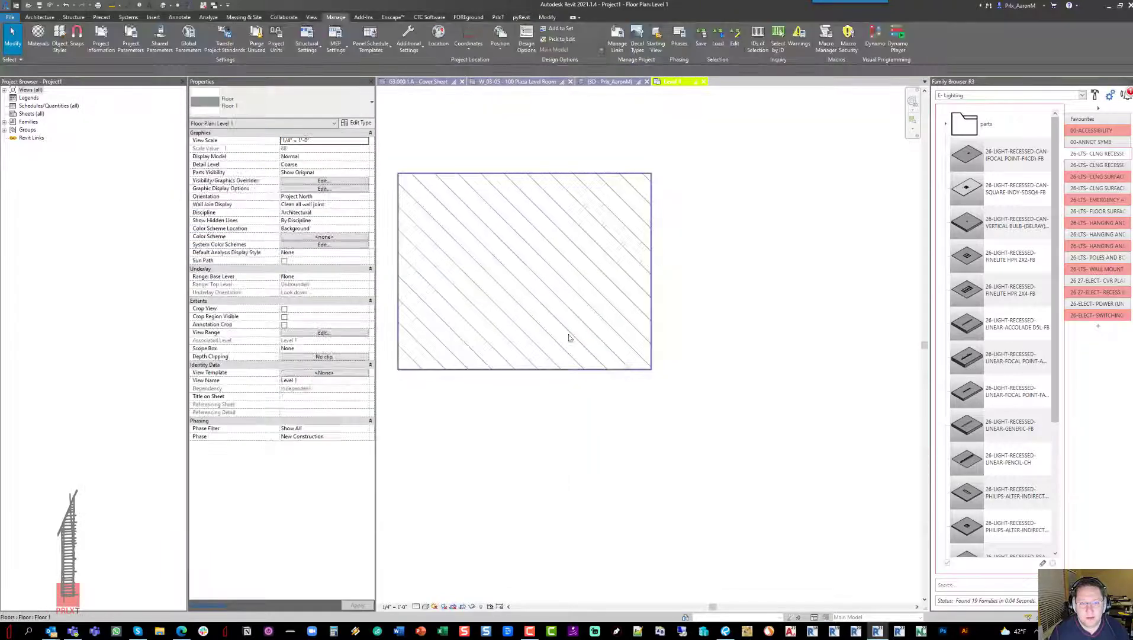
middle_click_drag(521, 155, 519, 163)
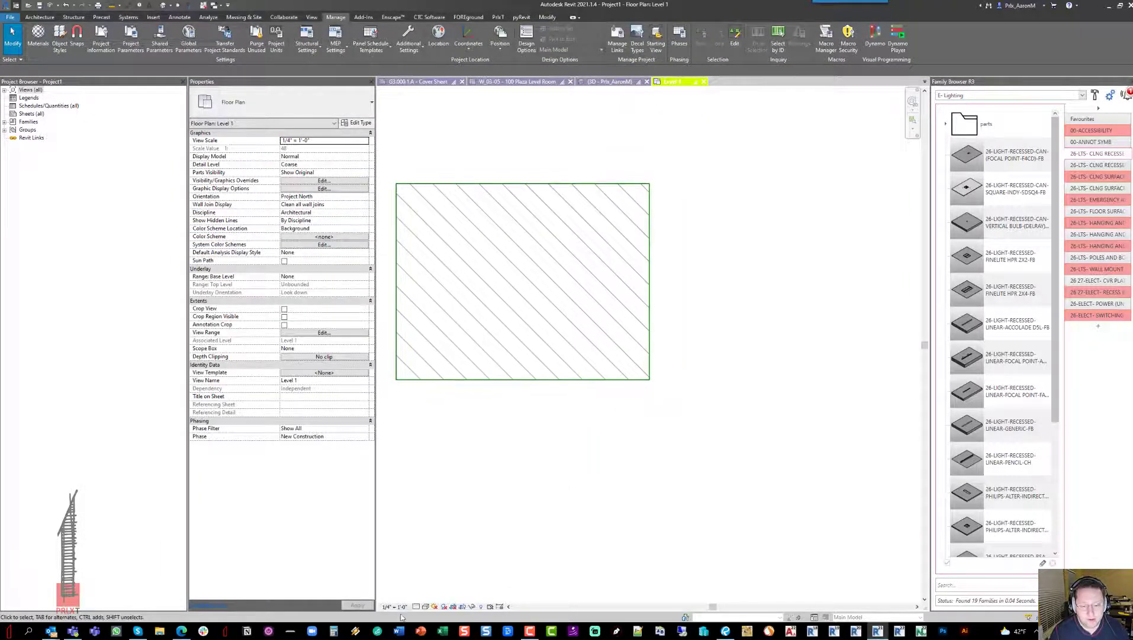
Set the projection line weight of the Floors category to 7 in Object Styles and apply it.
left_click(59, 35)
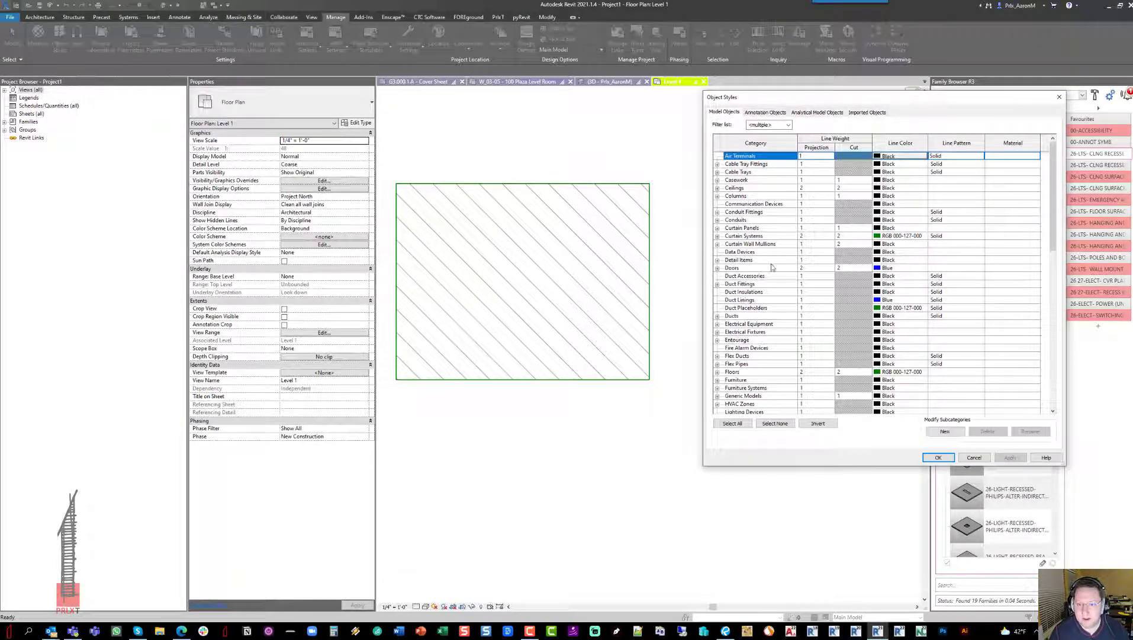
scroll(794, 359, "down", 1)
left_click(811, 342)
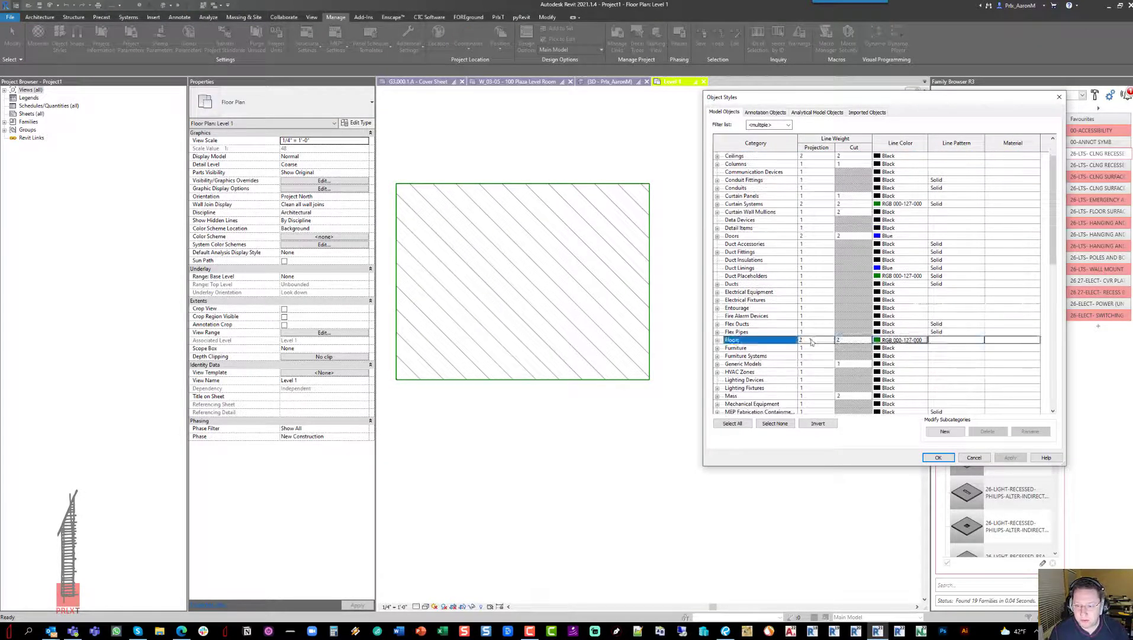
left_click(811, 342)
type("7")
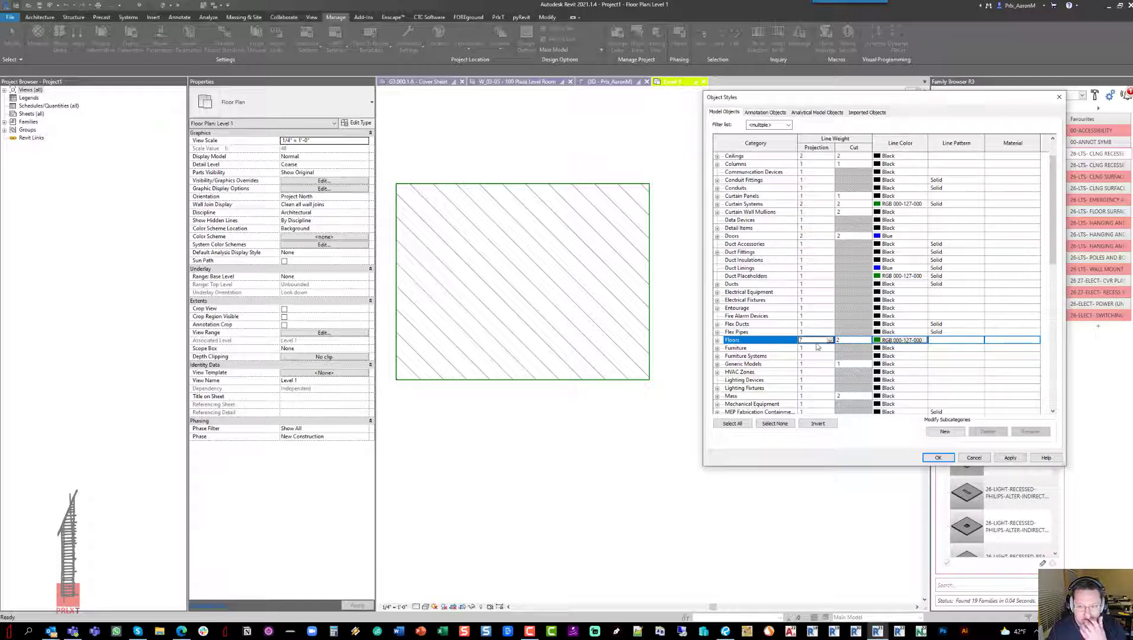
left_click(652, 246)
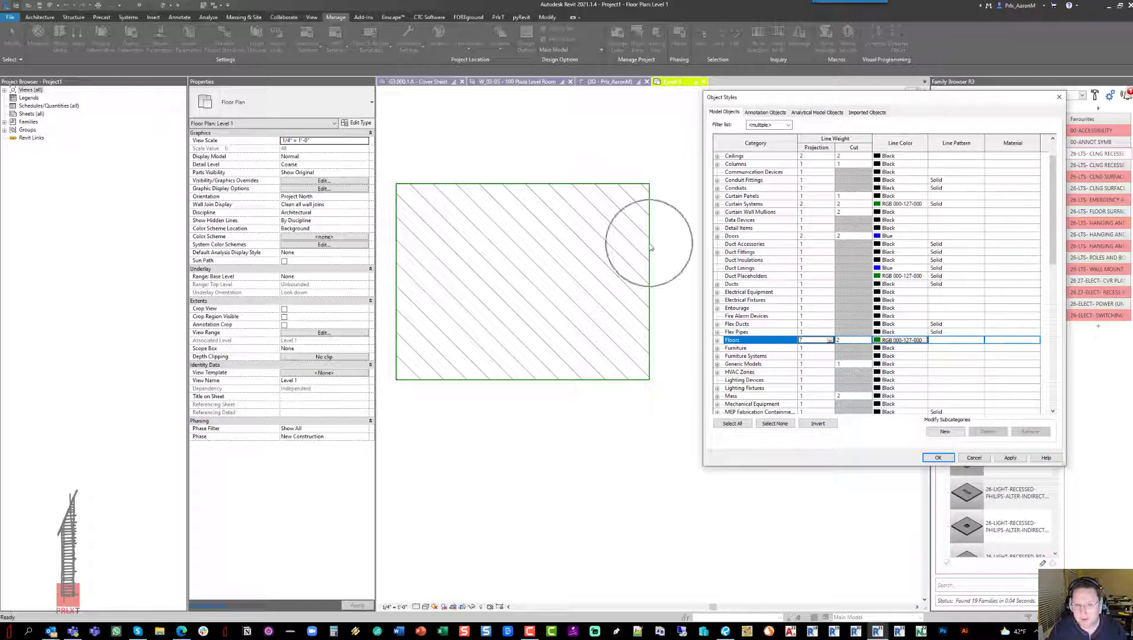
left_click(1010, 457)
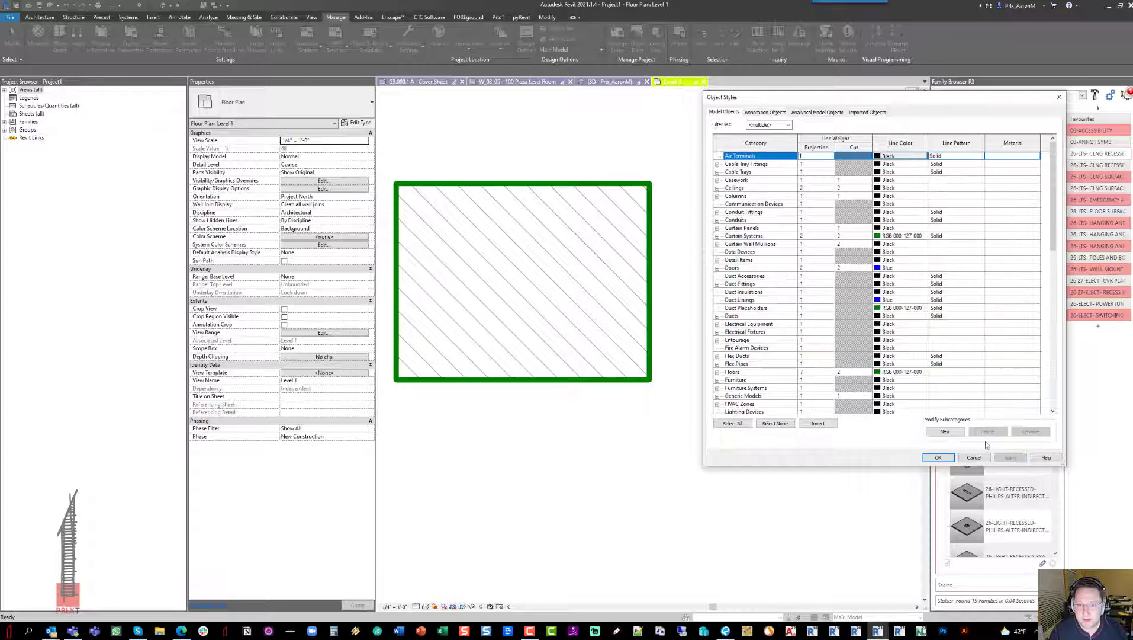
Set the Floors category's projection line weight to 2, apply it, and close Object Styles.
left_click(812, 372)
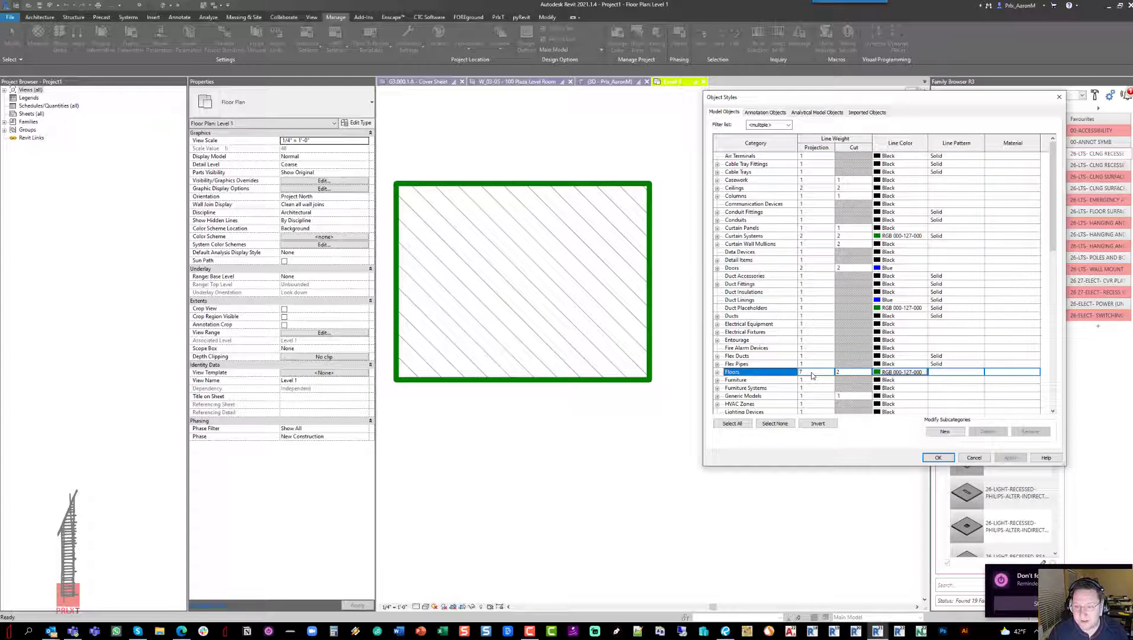
type("2")
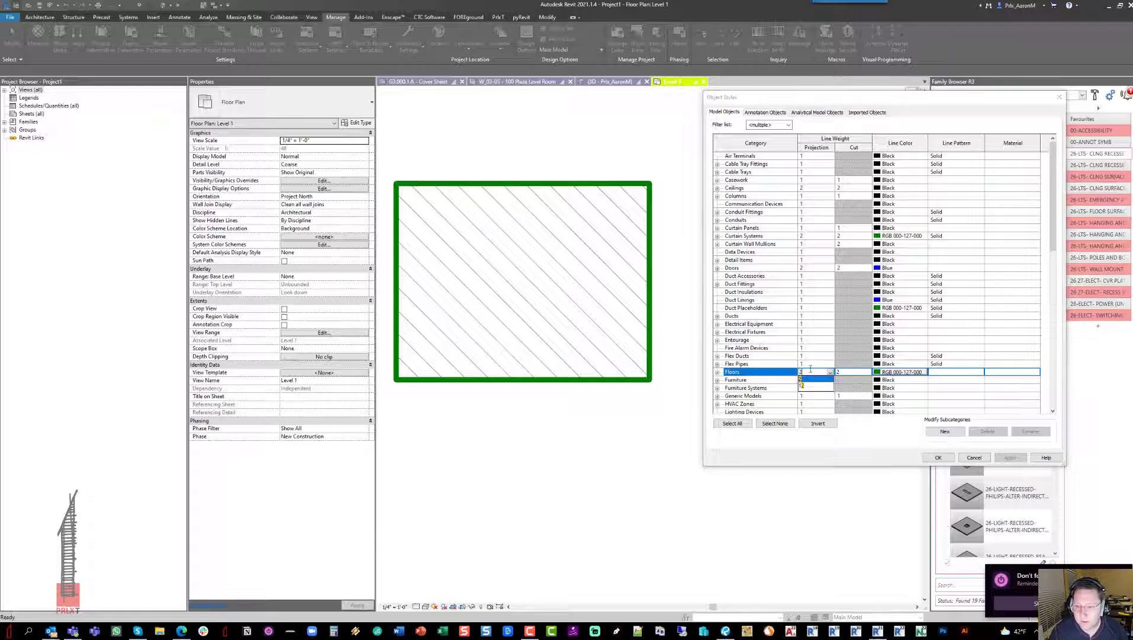
left_click(1010, 457)
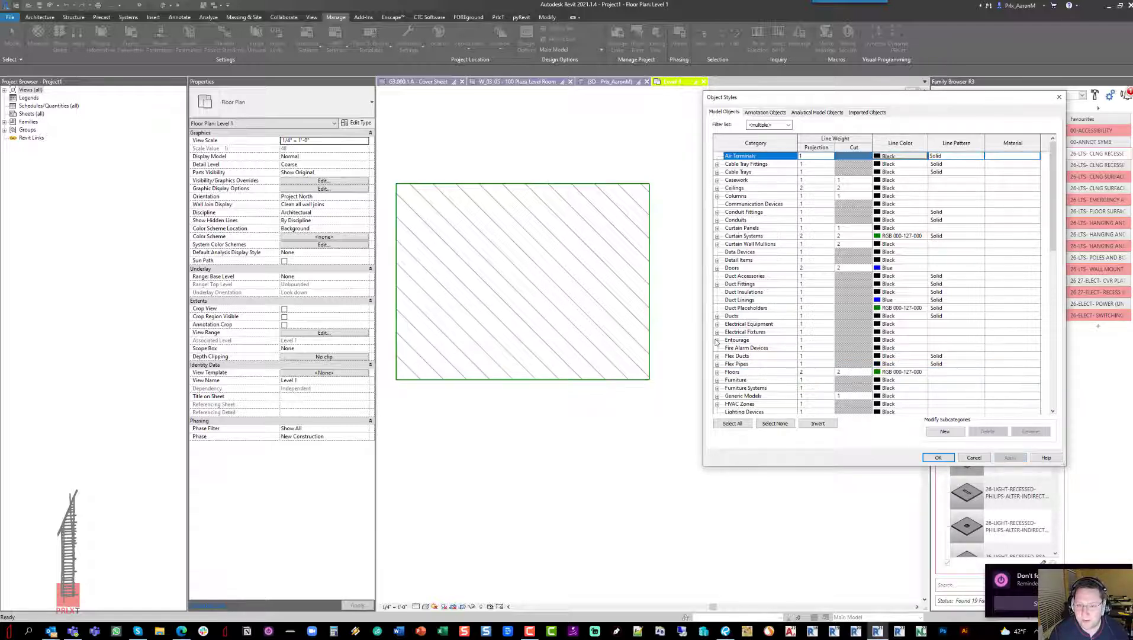
left_click(939, 457)
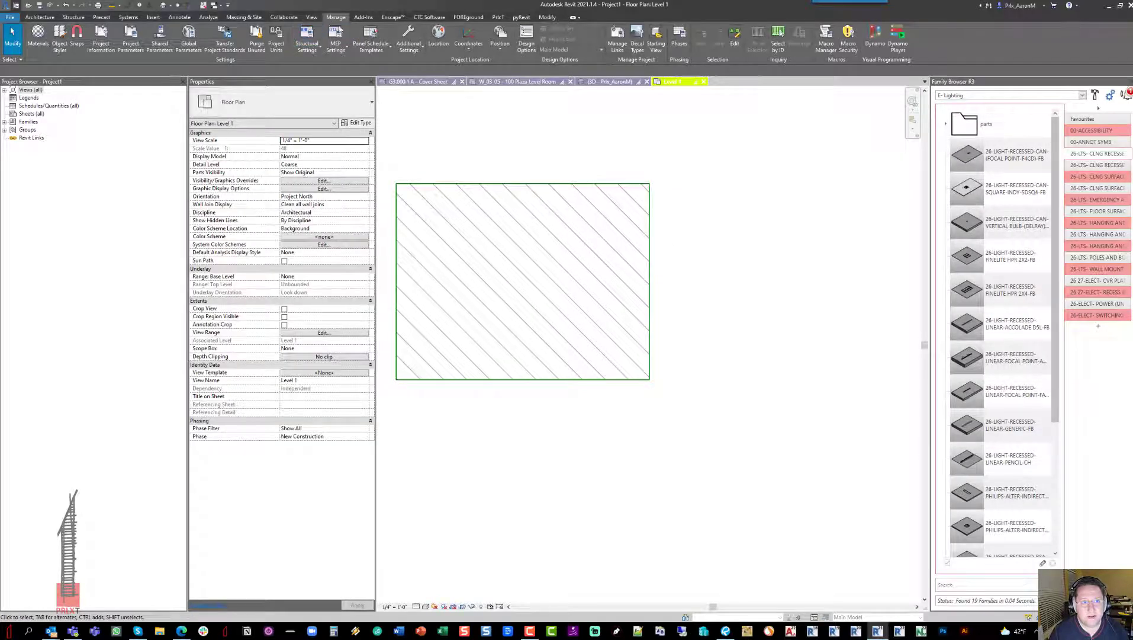
In Line Weights, set model line weight 2 at the 1/4" = 1'-0" scale to 0.1 and apply it.
left_click(409, 40)
left_click(425, 157)
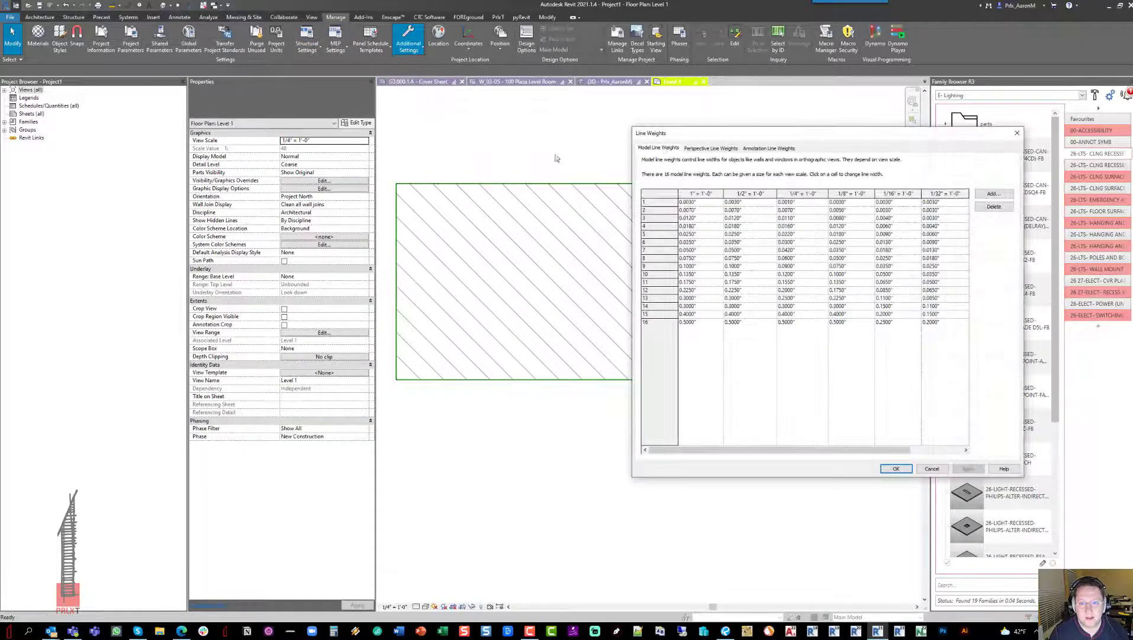
left_click_drag(692, 135, 777, 131)
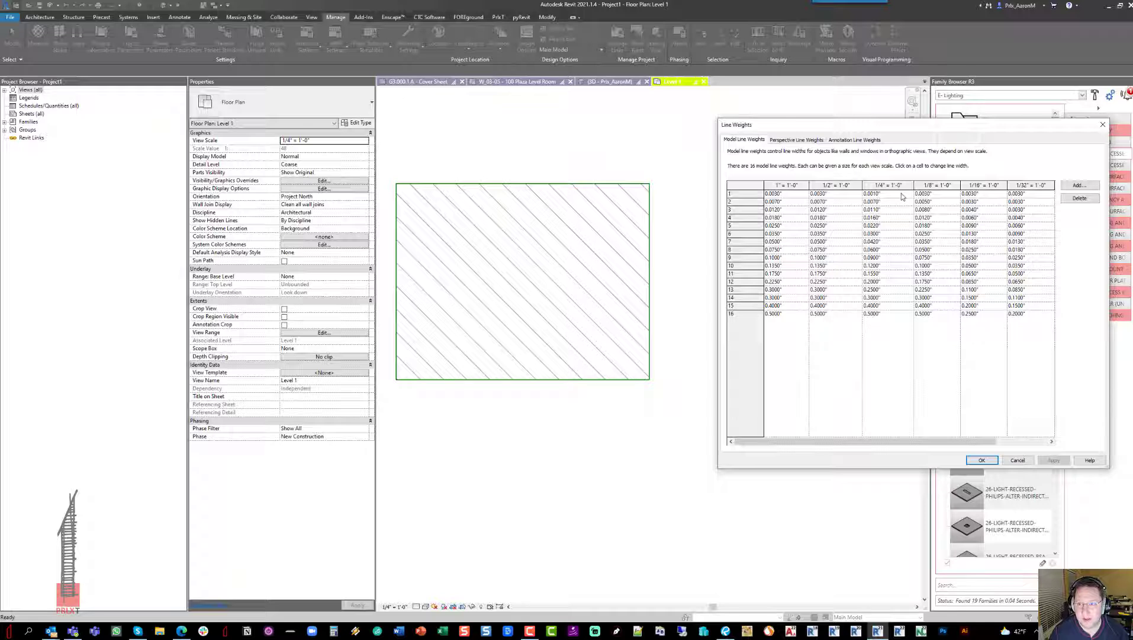
left_click(902, 193)
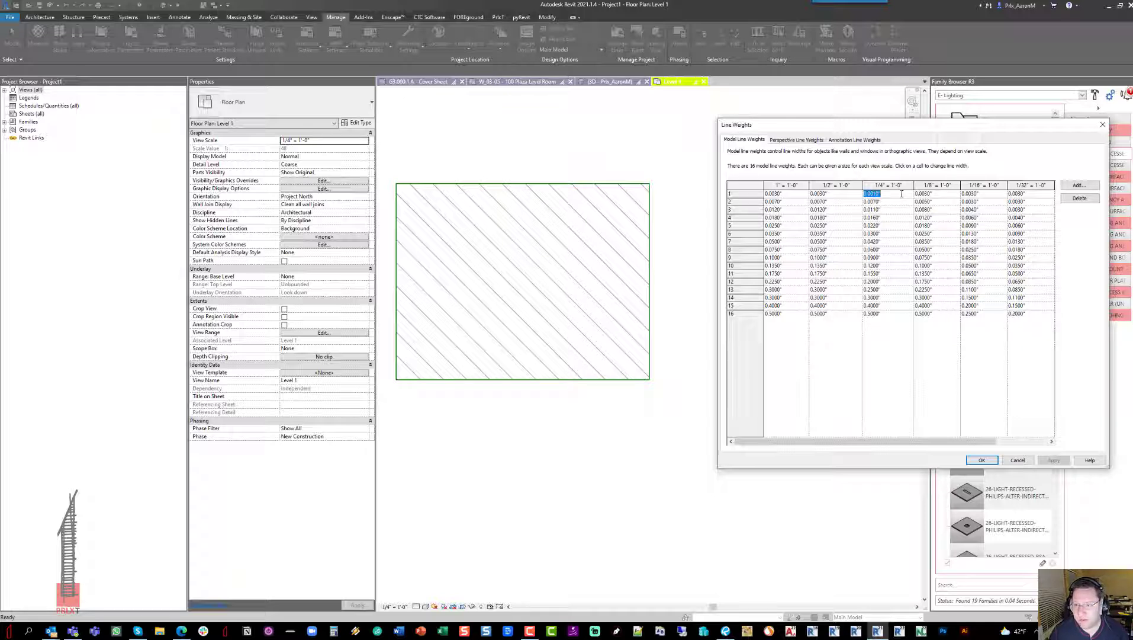
left_click(899, 203)
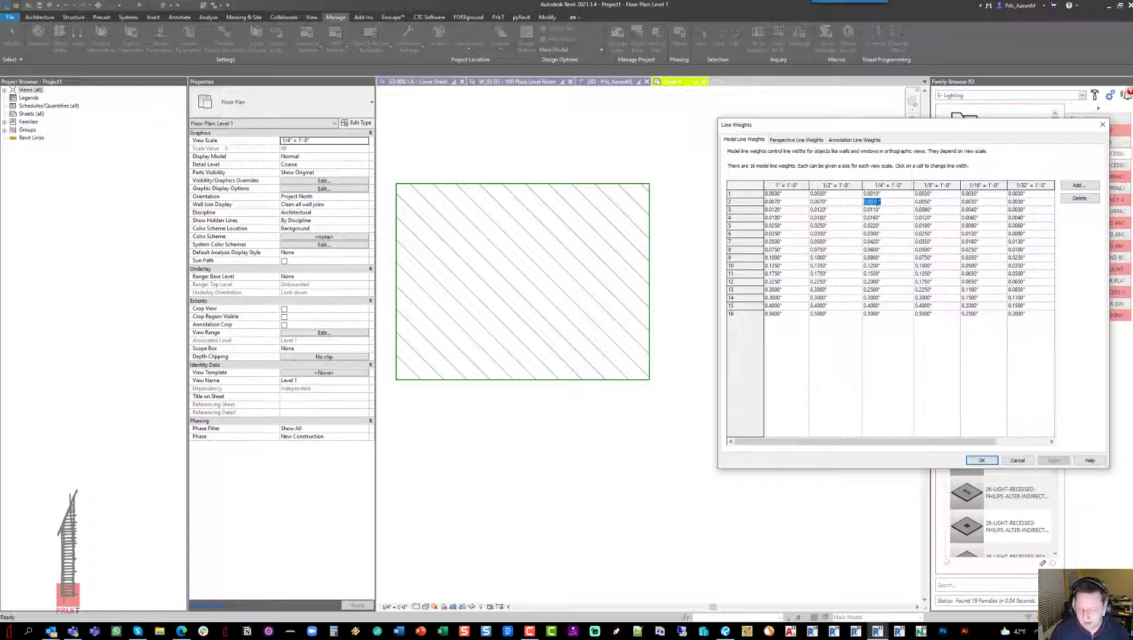
type("0.")
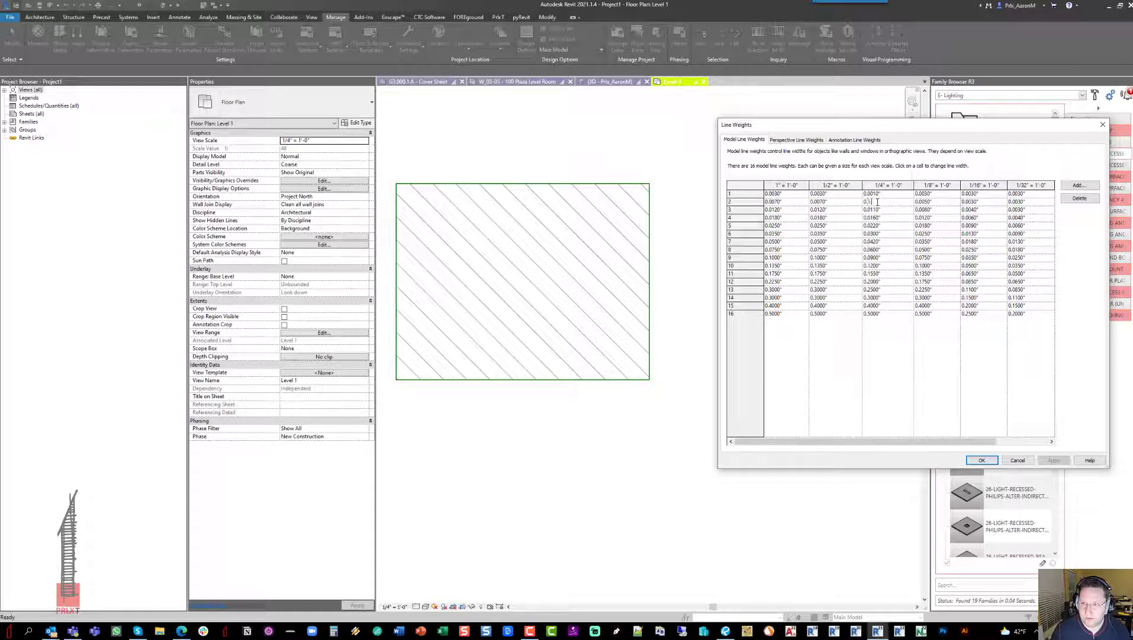
type("1.")
key("Return")
key("Return")
key("Tab")
left_click(1056, 460)
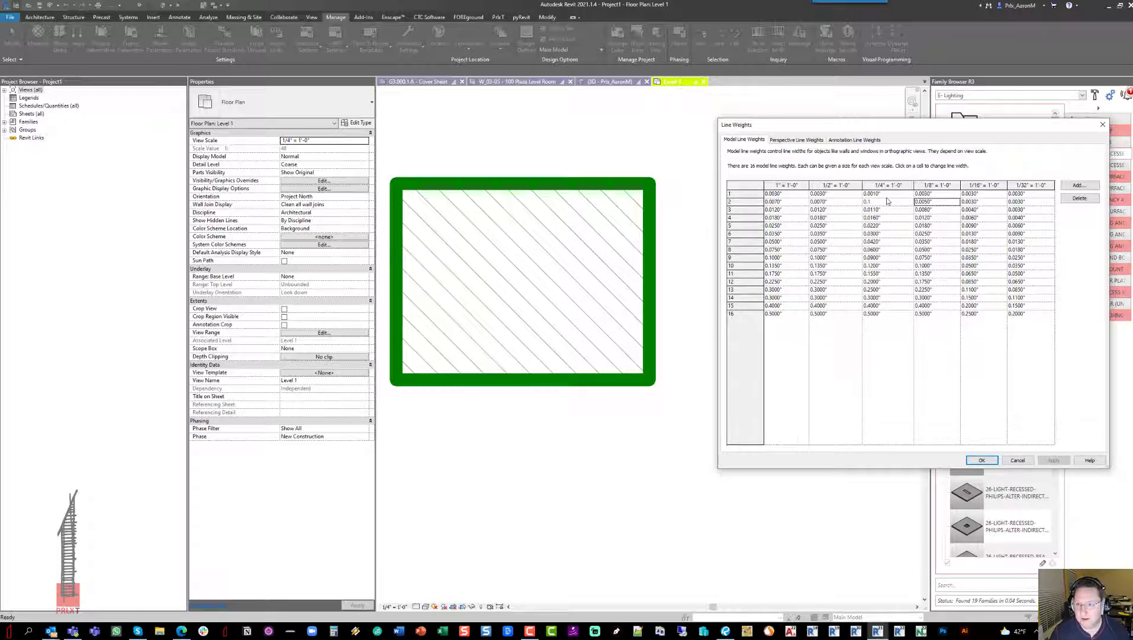
Set model line weight 2 at the 1/4" = 1'-0" scale to 0.0050 and apply it.
left_click(876, 201)
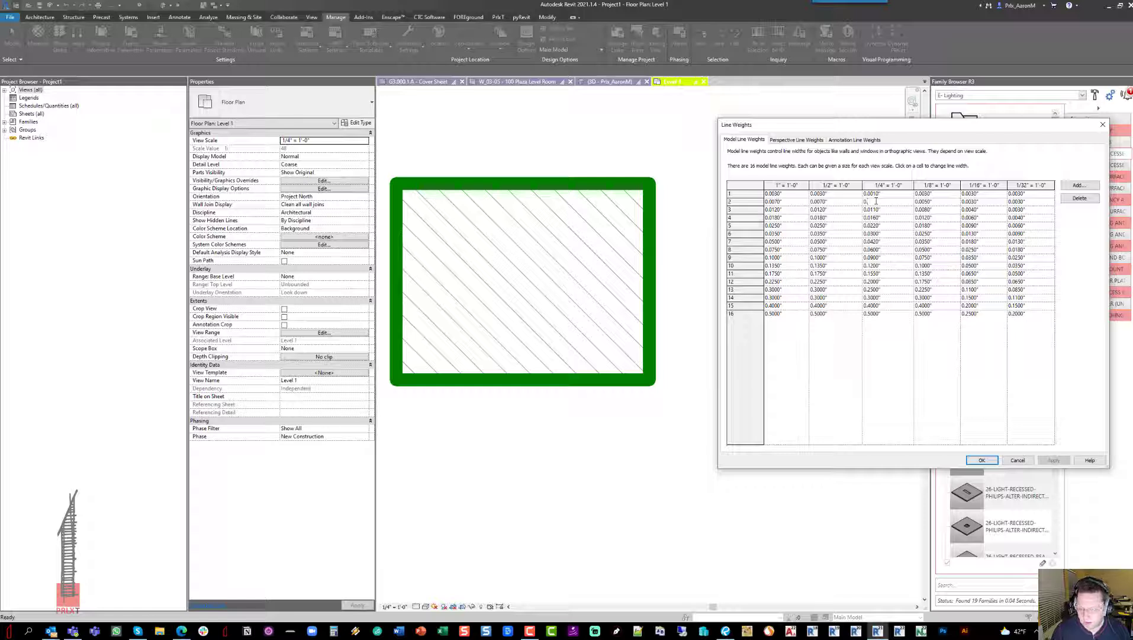
type("0.005")
key("Tab")
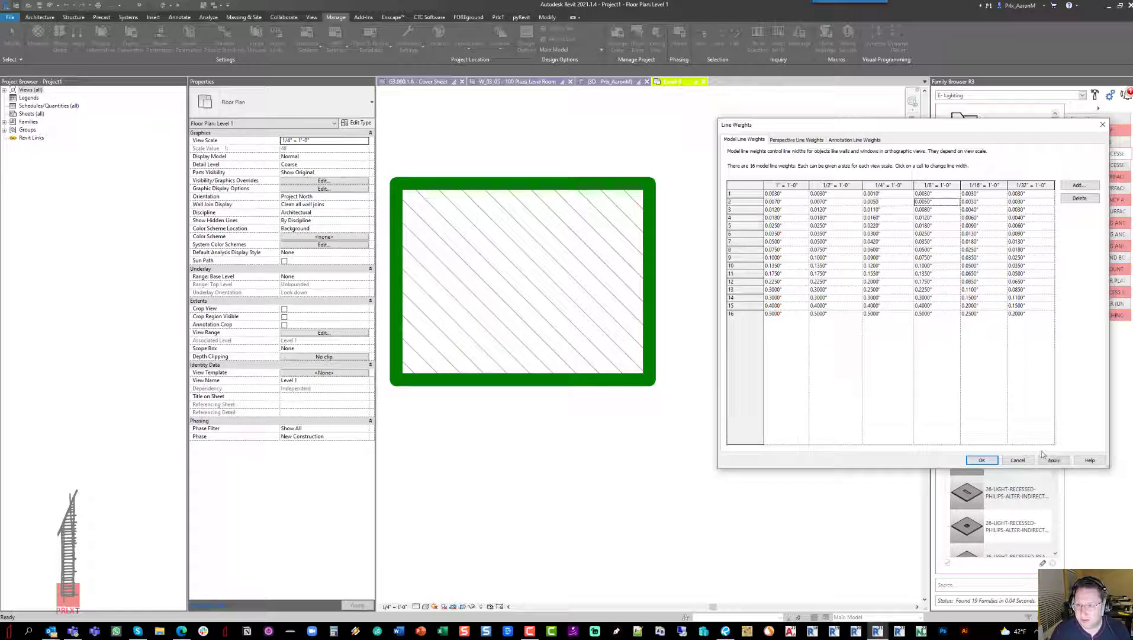
left_click(1054, 460)
Set model line weight 1 at the 1/4" = 1'-0" scale to .010 and apply it.
left_click(894, 195)
left_click(894, 194)
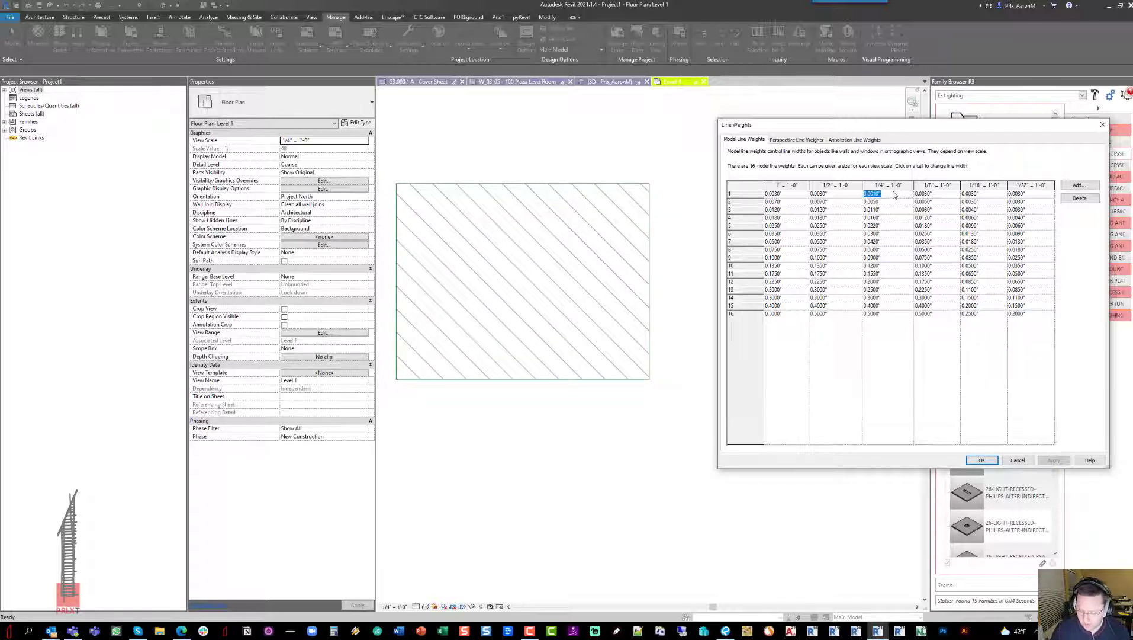
key("BackSpace")
type(".010")
key("Tab")
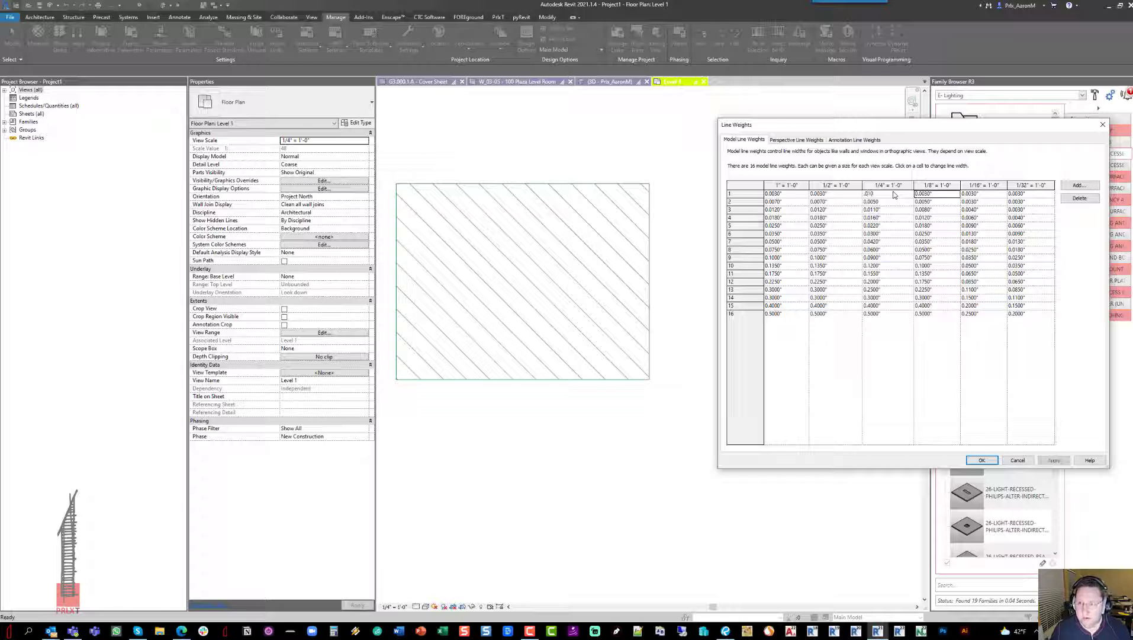
left_click(1054, 460)
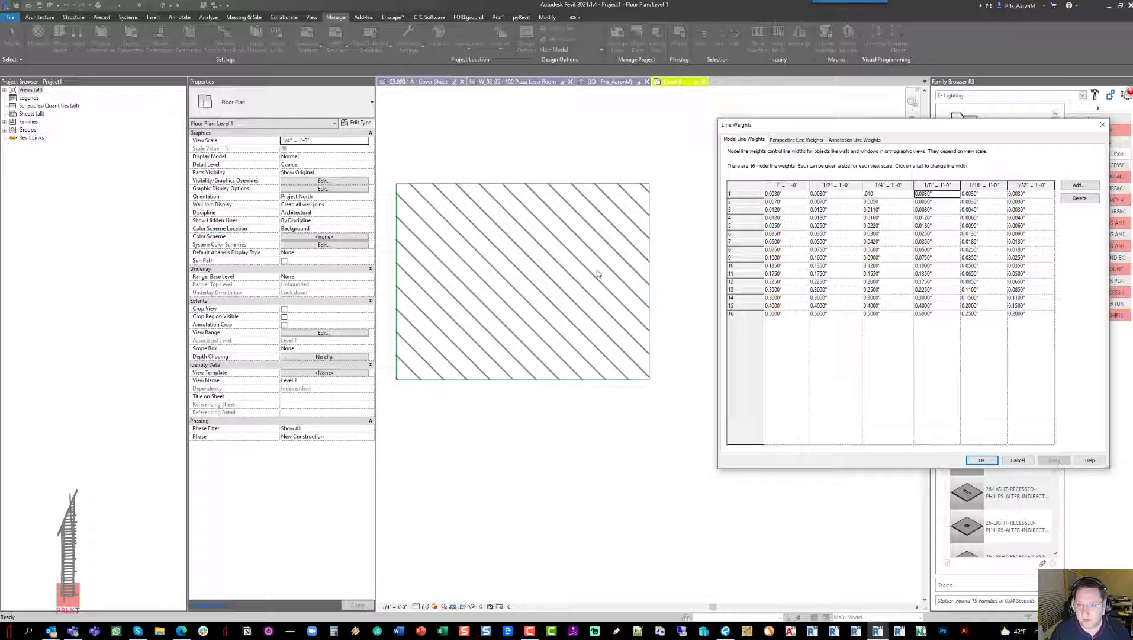
Set model line weight 1 at the 1/4" = 1'-0" scale to .001, apply it, and close Line Weights.
left_click(899, 195)
type(".00")
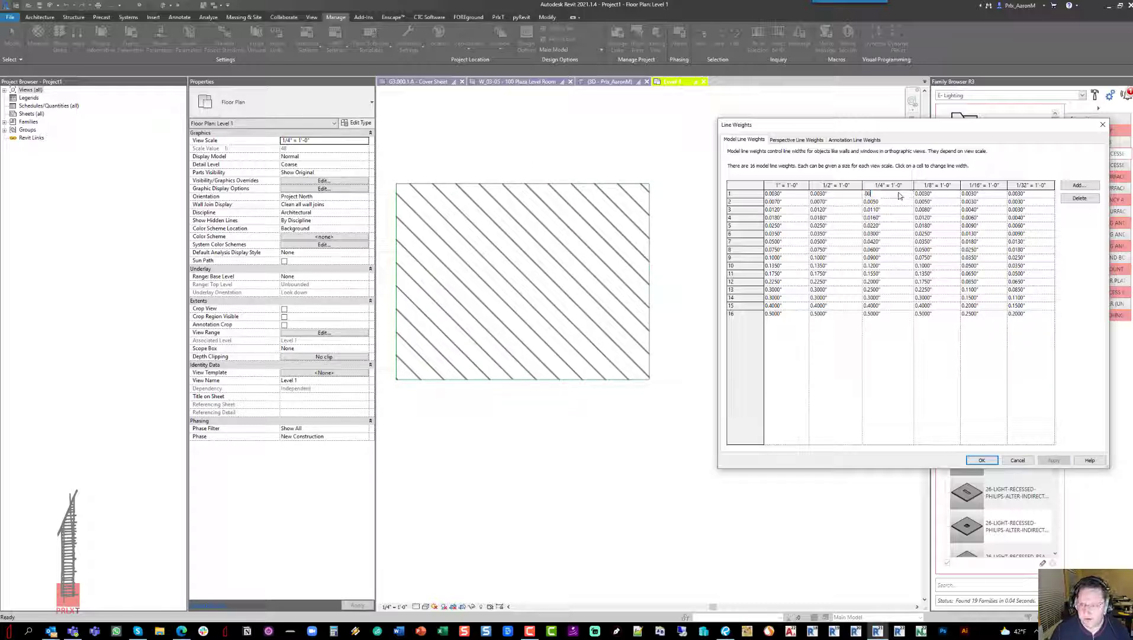
type("1")
key("Tab")
left_click(1055, 460)
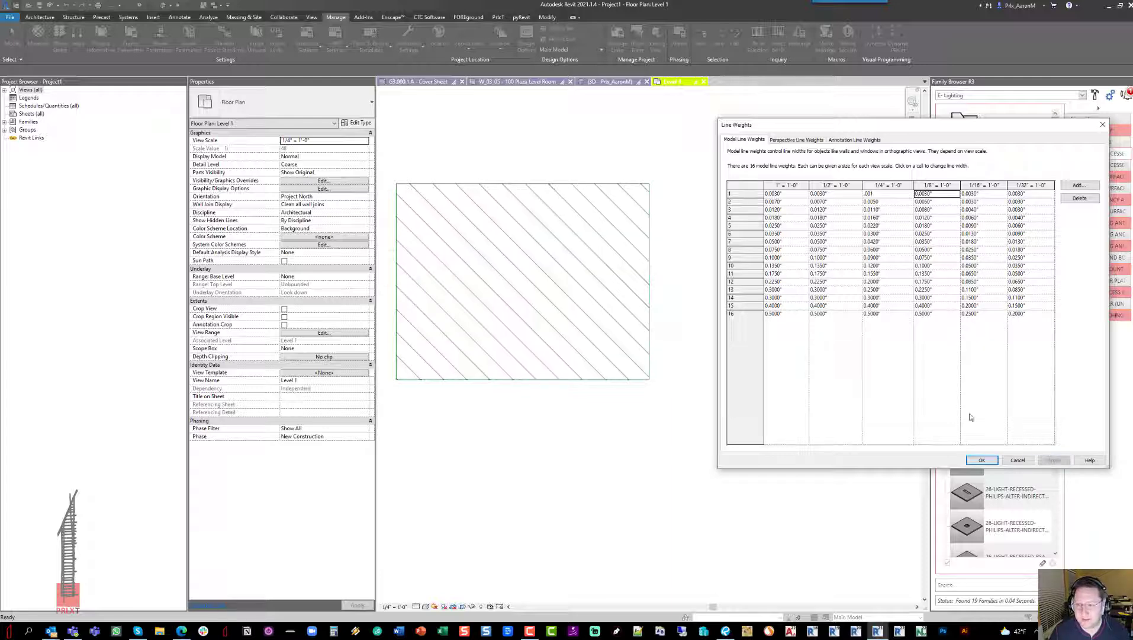
left_click(981, 460)
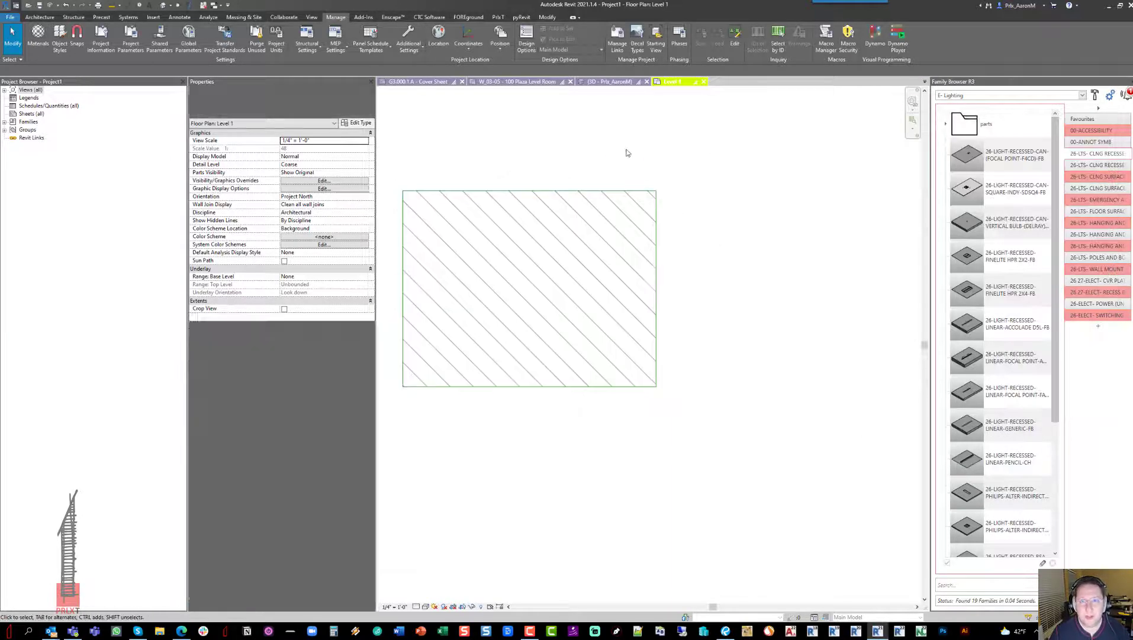
Check the project's phases and set the floor's Phase Created to Existing.
left_click(679, 36)
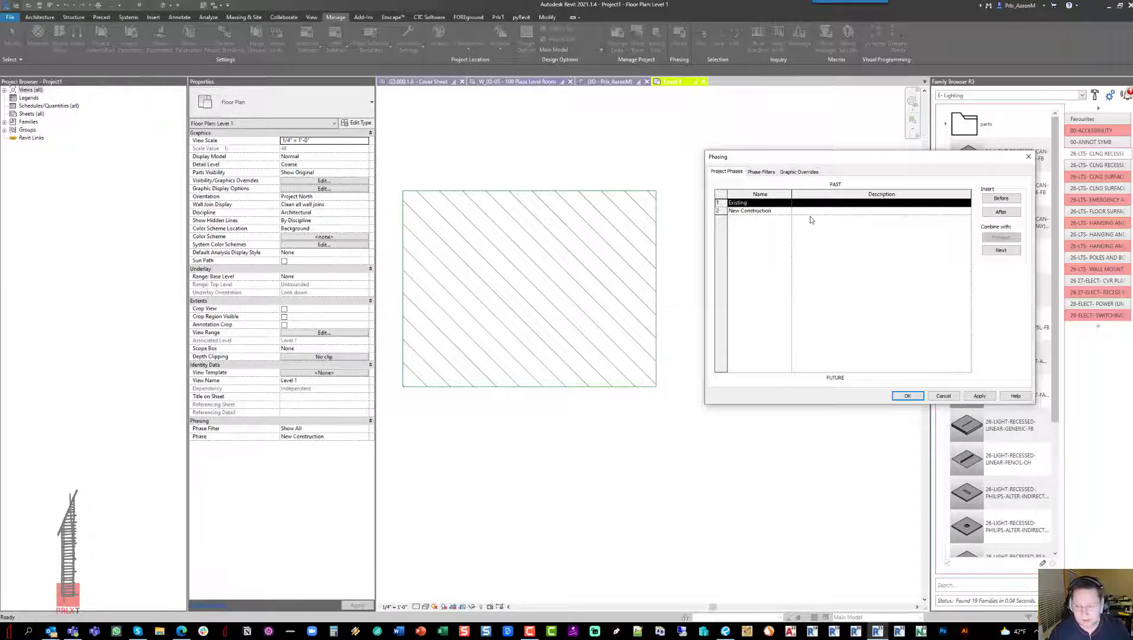
left_click(906, 396)
left_click(620, 211)
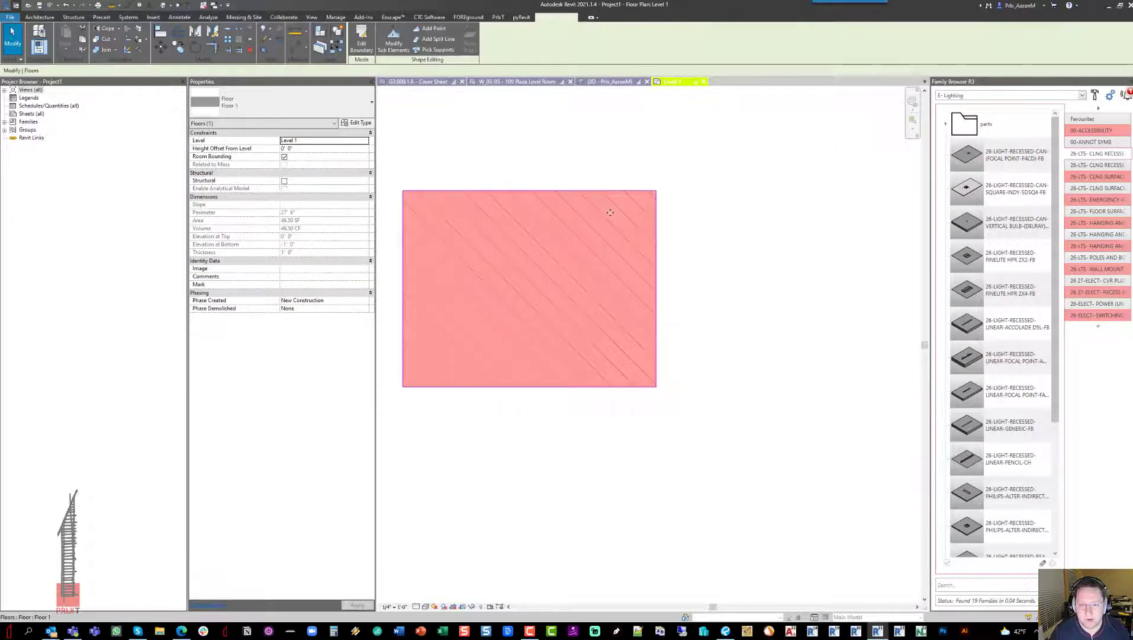
left_click(354, 301)
left_click(365, 300)
left_click(344, 309)
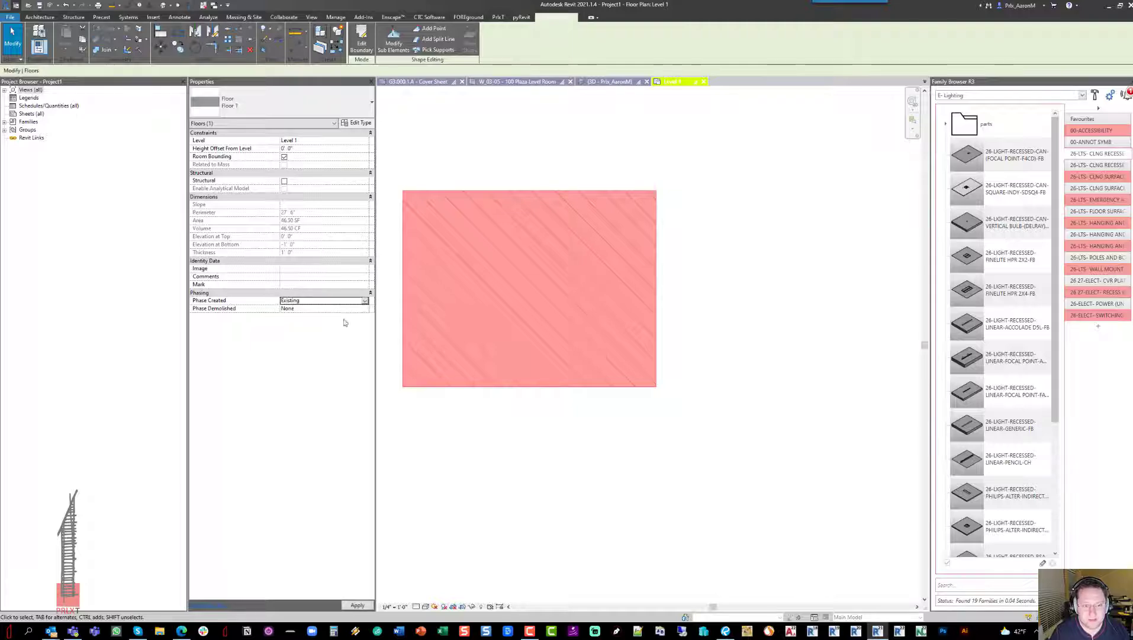
left_click(447, 405)
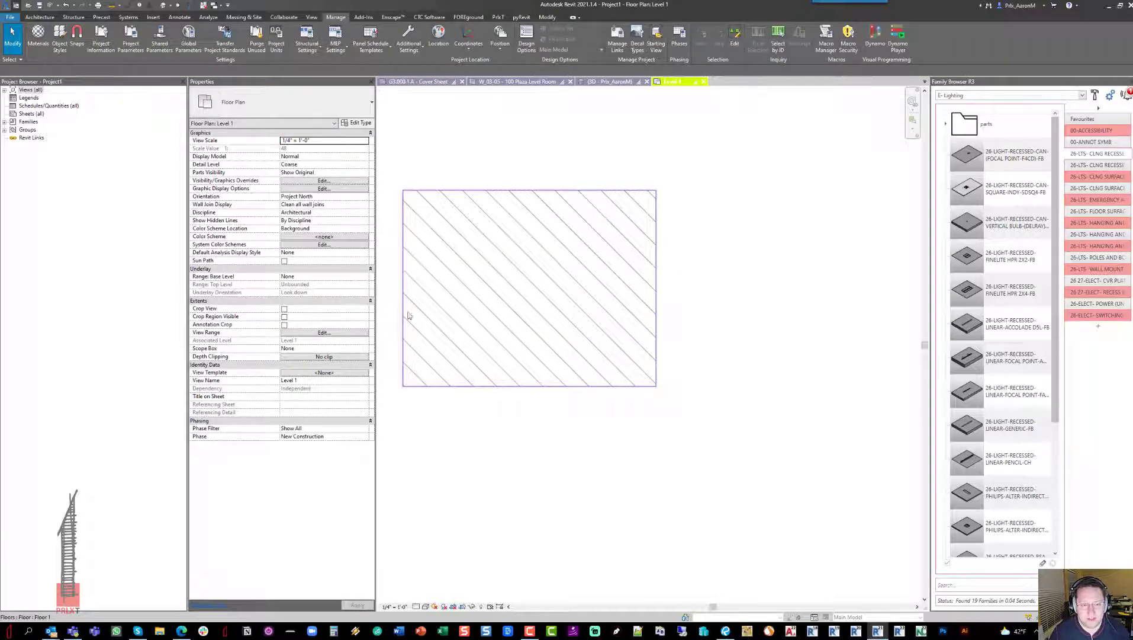
left_click(408, 315)
left_click(653, 434)
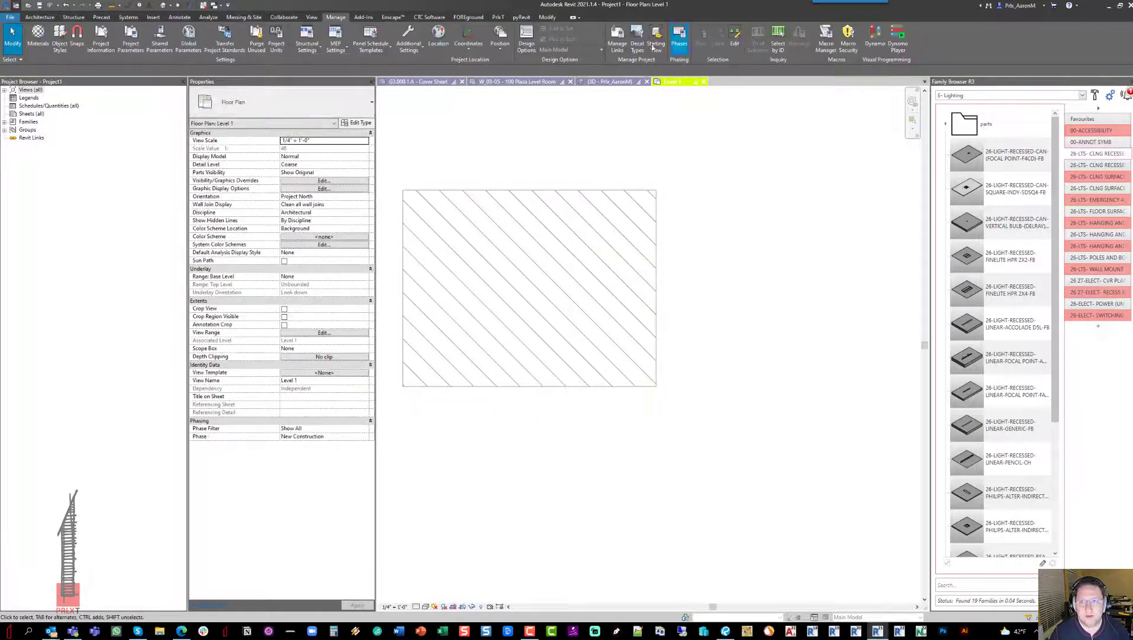
Open the Copper material assigned to the Demolished status in the phasing graphic overrides and examine its surface foreground pattern.
left_click(678, 39)
left_click(798, 172)
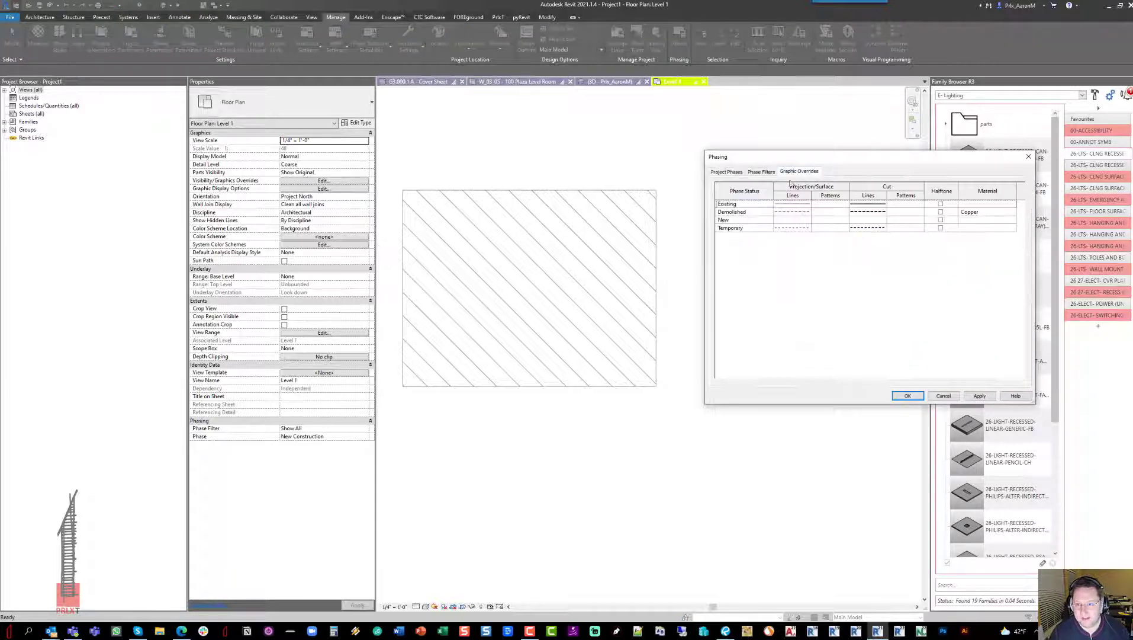
left_click(993, 213)
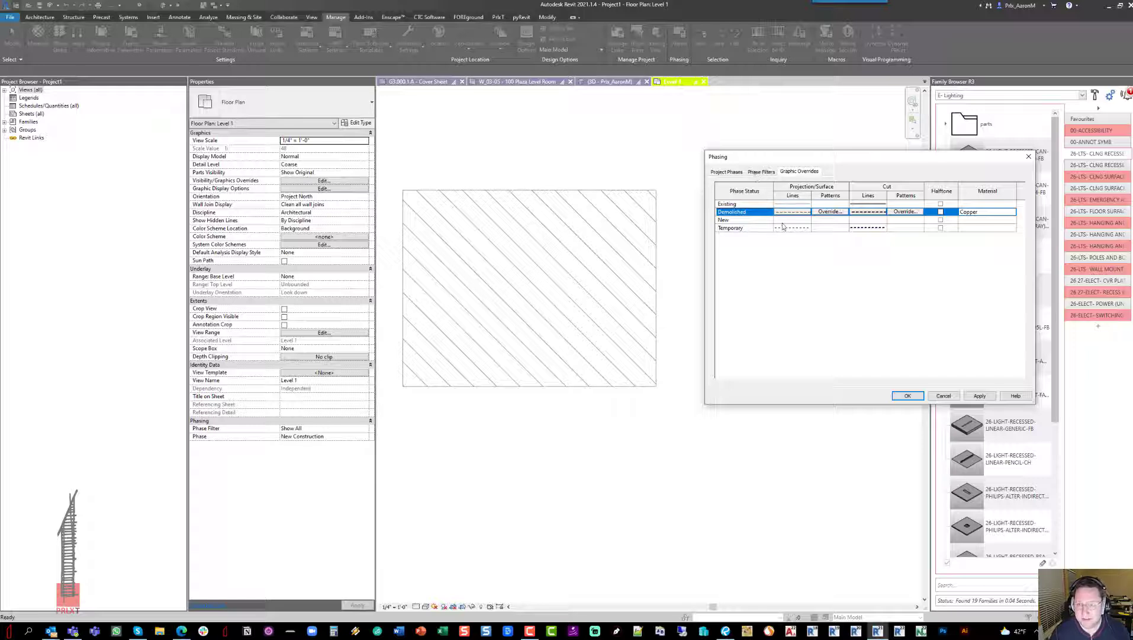
left_click(994, 212)
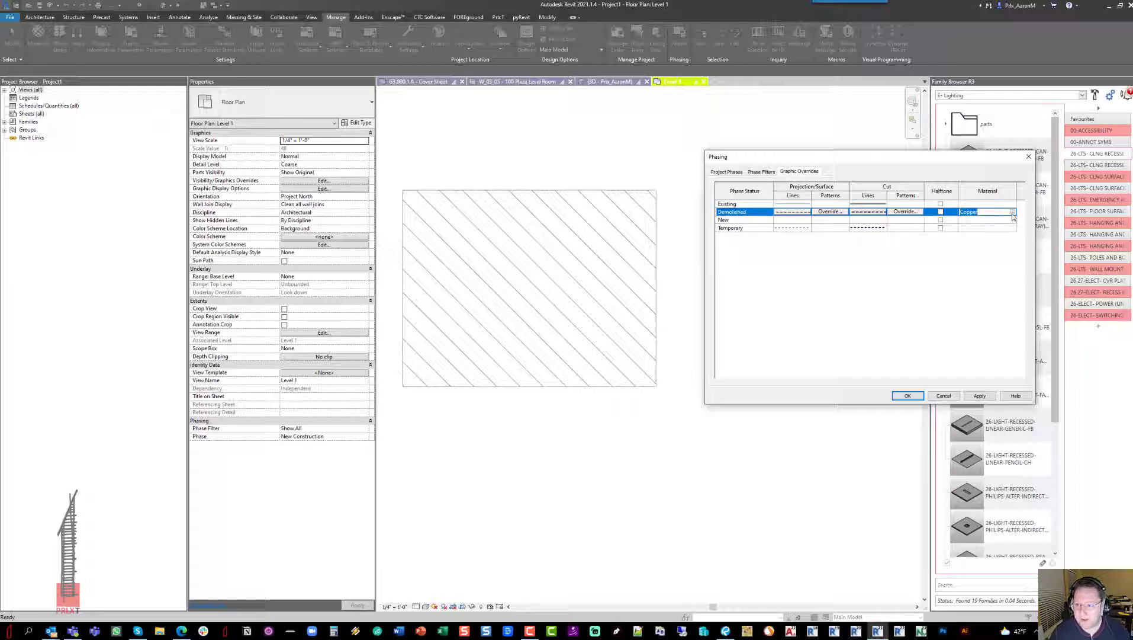
left_click(1012, 212)
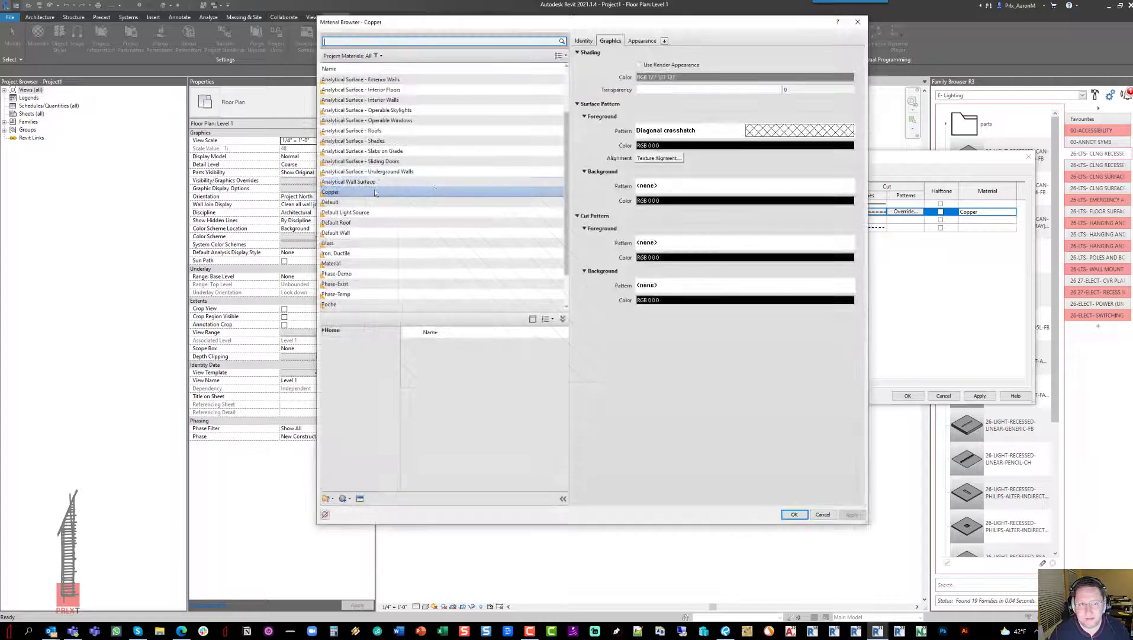
left_click(753, 134)
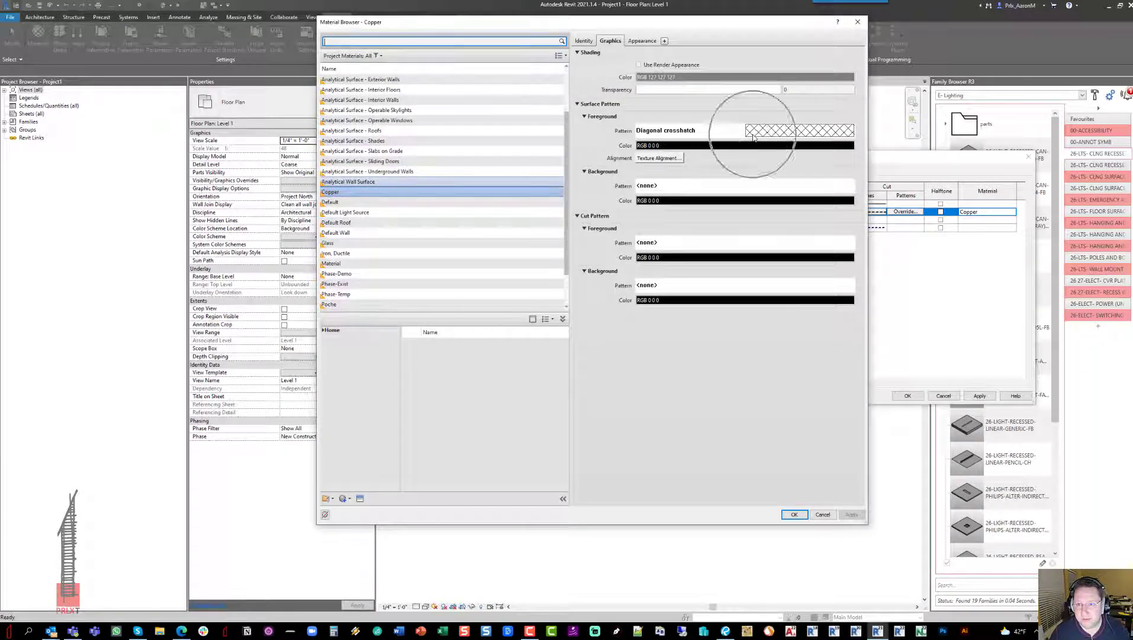
Recheck the Copper material assigned to the Demolished phase status and accept the phasing settings.
left_click(794, 514)
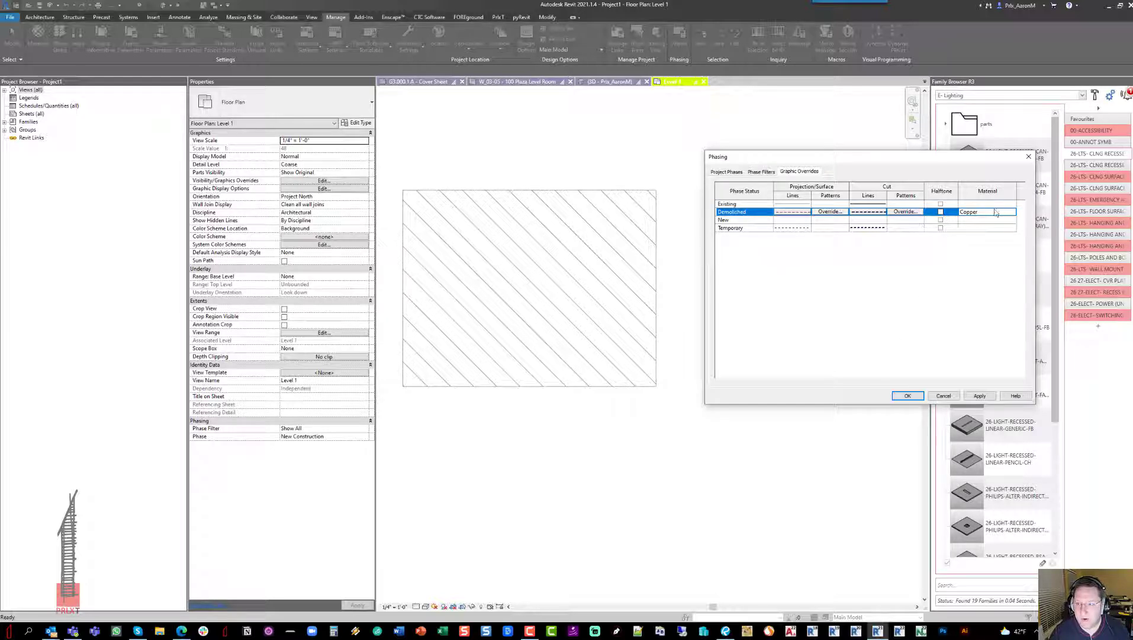
left_click(1013, 212)
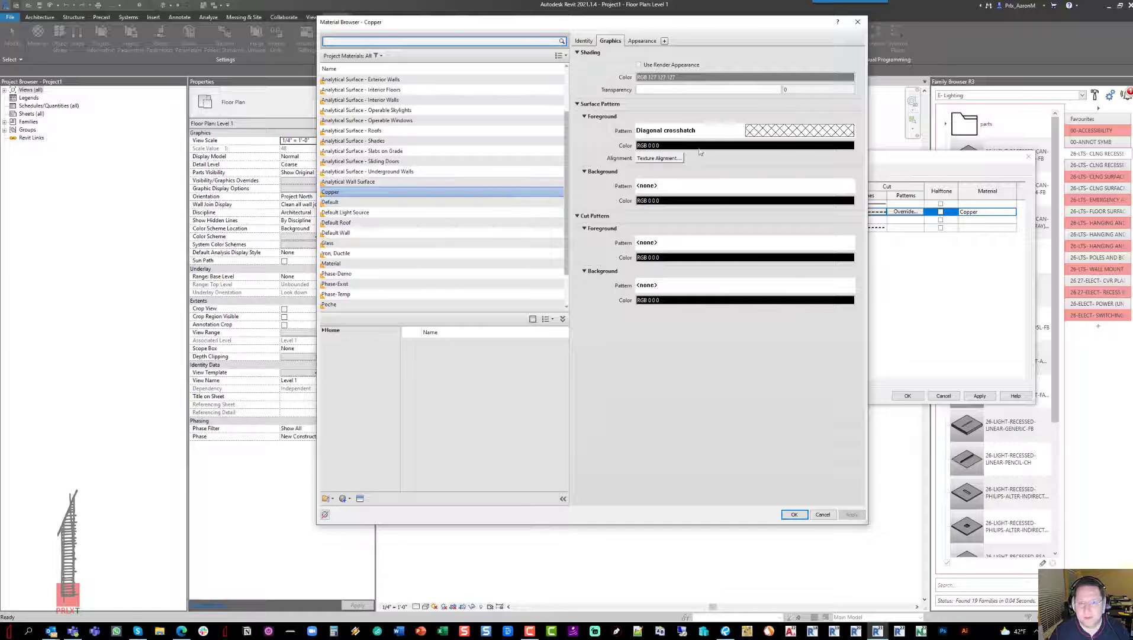
left_click(795, 513)
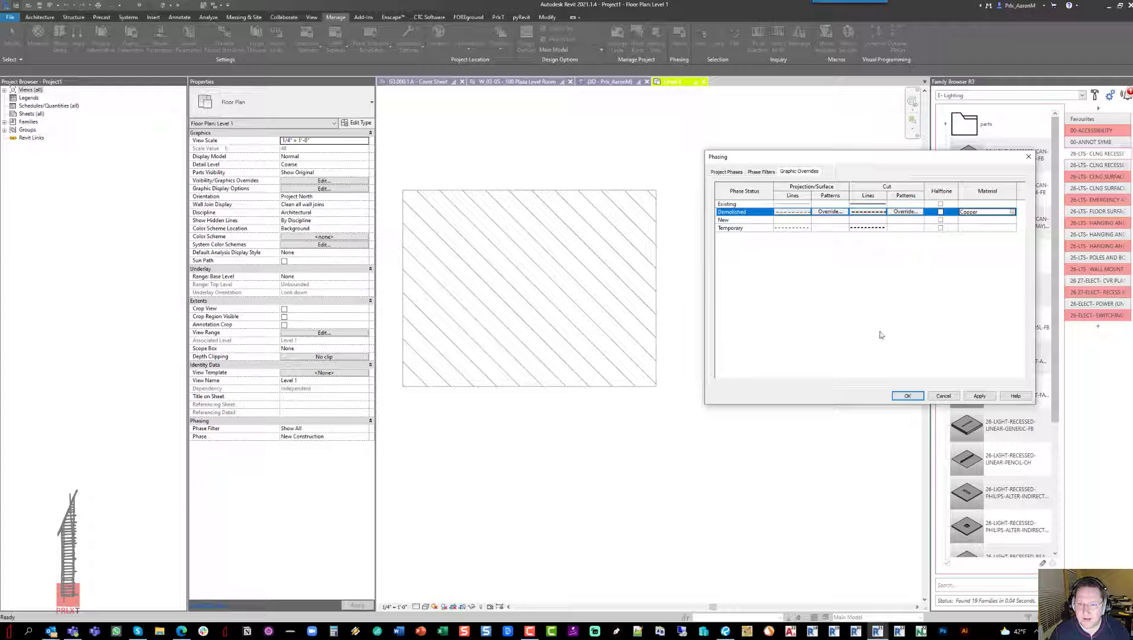
left_click(908, 395)
Set the floor's Phase Demolished to New Construction.
left_click(627, 250)
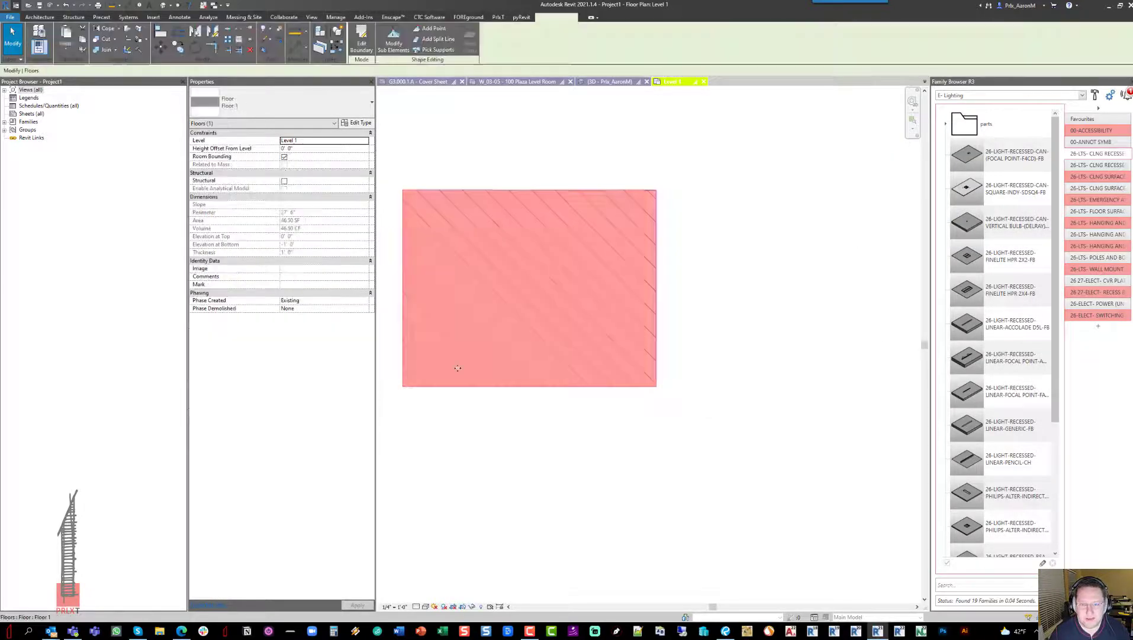
left_click(365, 309)
left_click(304, 329)
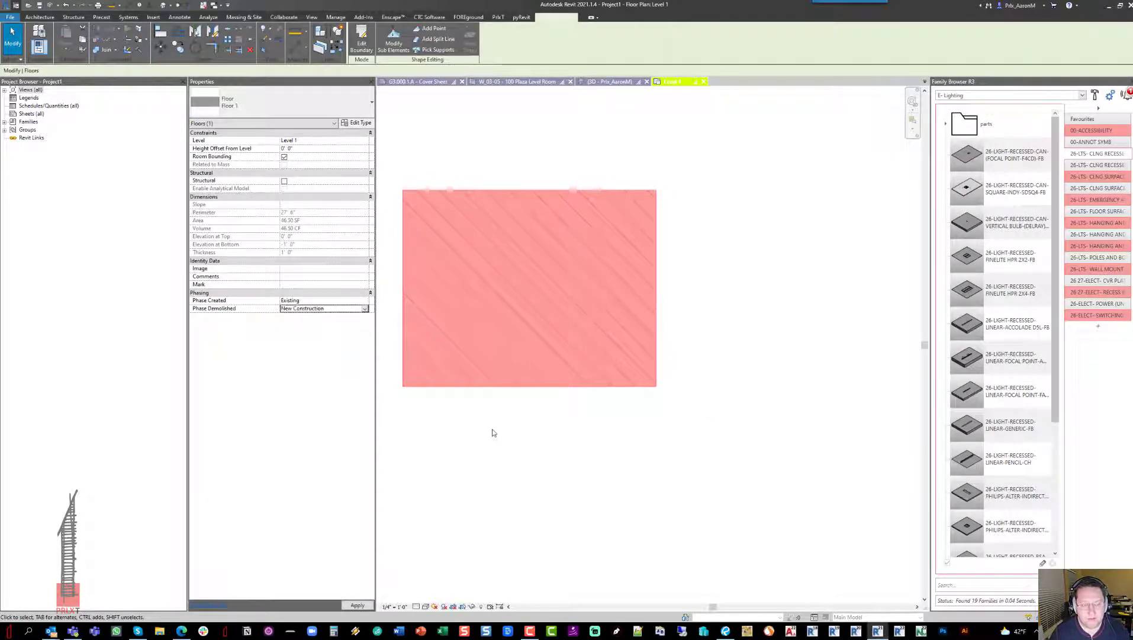
left_click(472, 414)
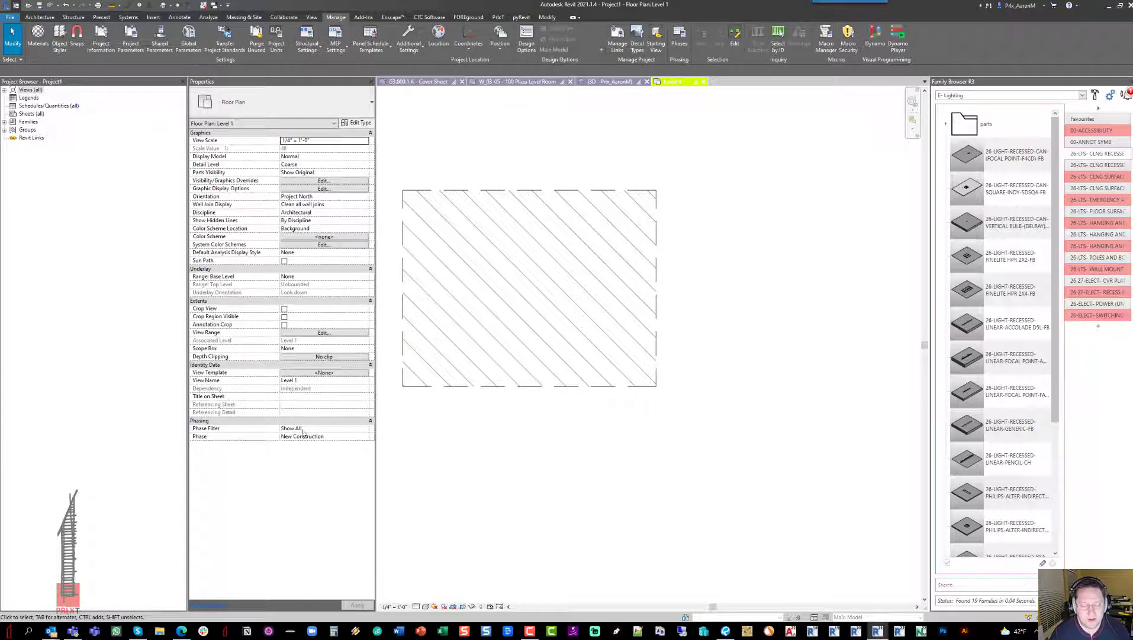
Set the Level 1 plan's phase filter to Show Previous + Demo and check the floor's phasing properties.
left_click(360, 427)
left_click(319, 461)
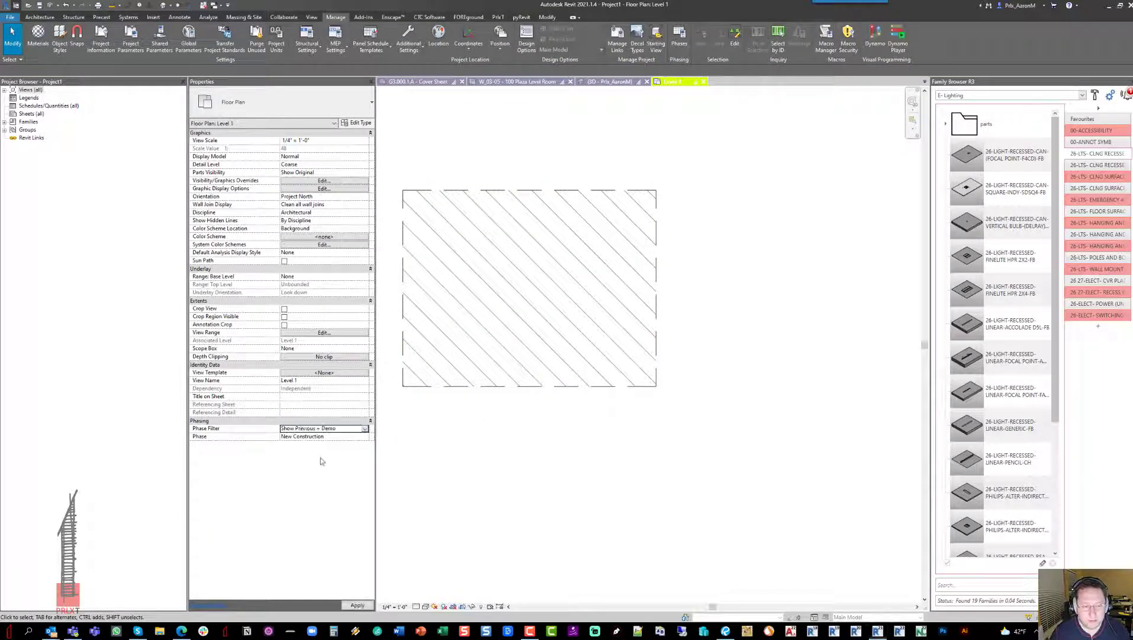
middle_click_drag(458, 377, 481, 374)
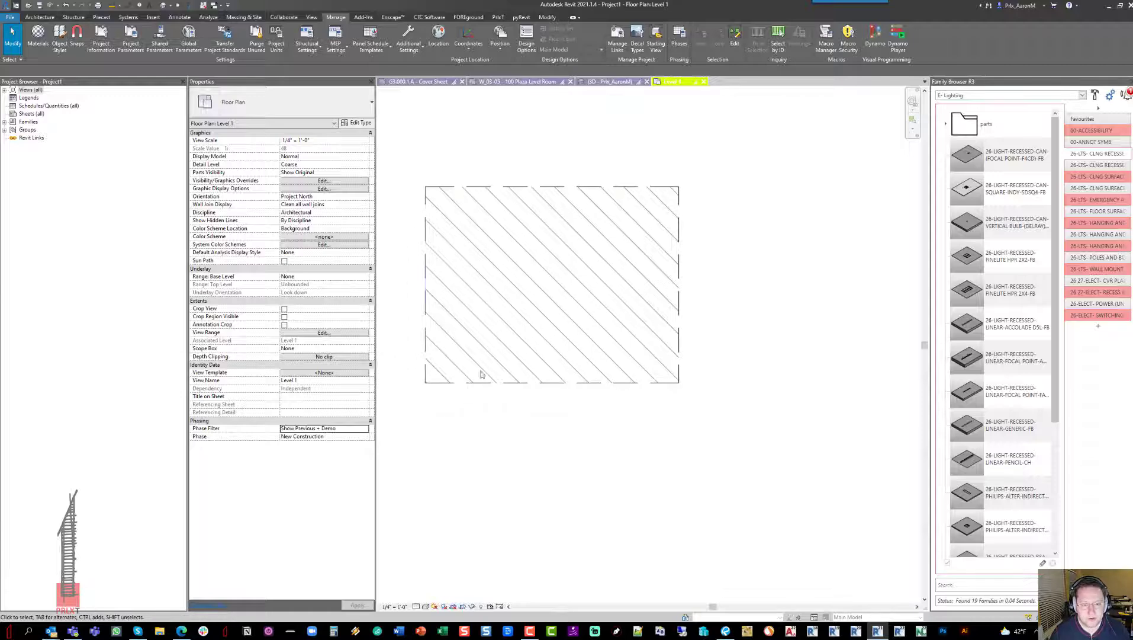
left_click(518, 303)
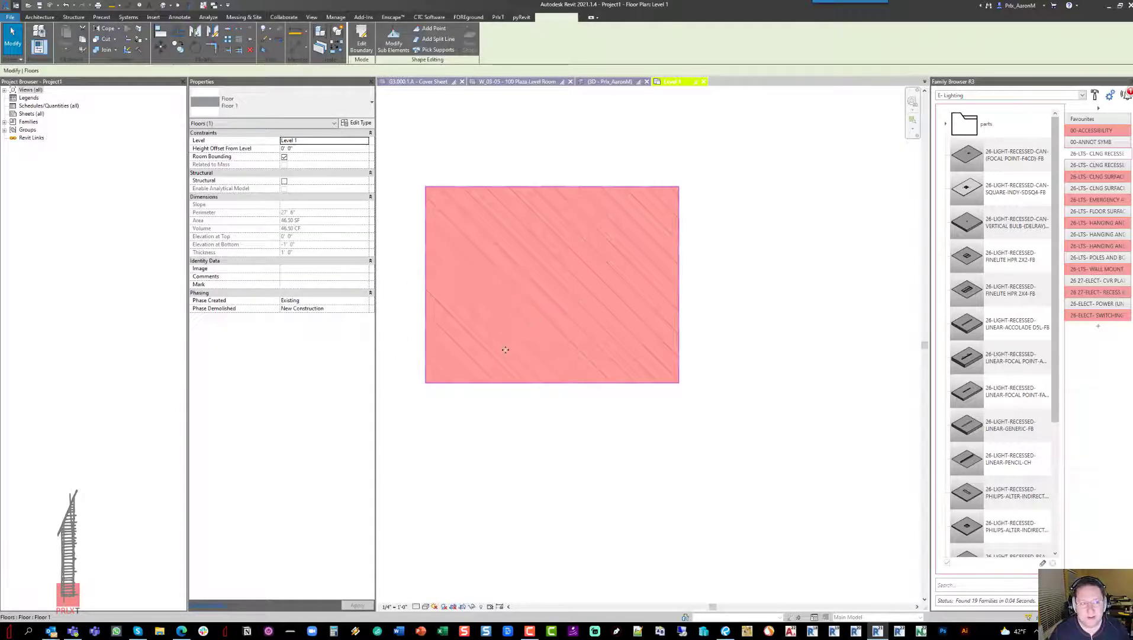
key("Escape")
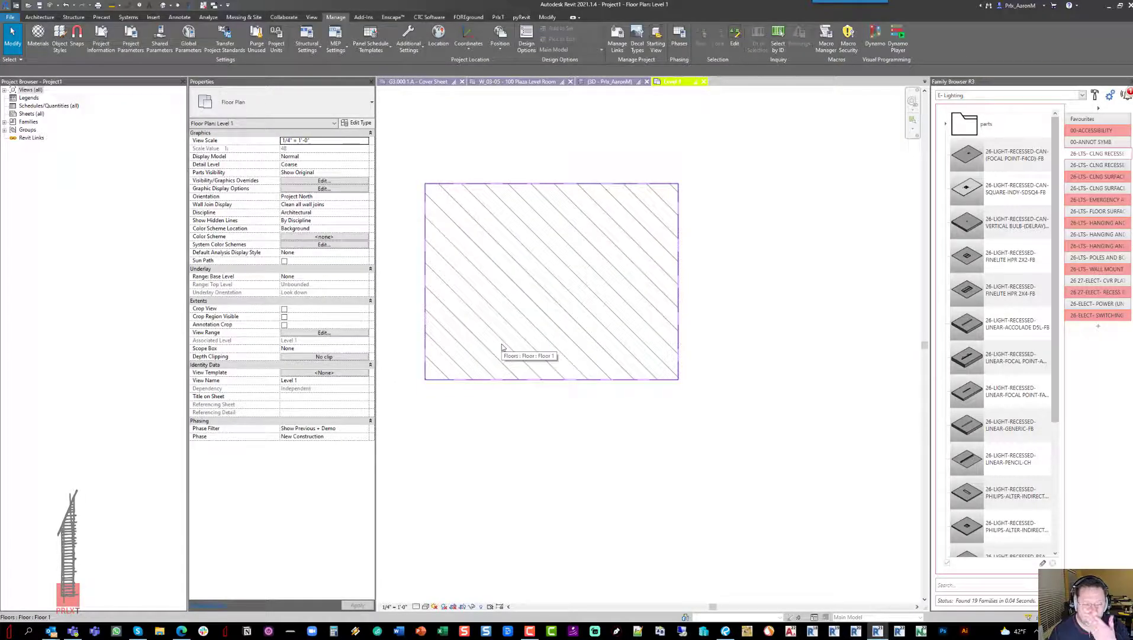
middle_click_drag(570, 330, 547, 321)
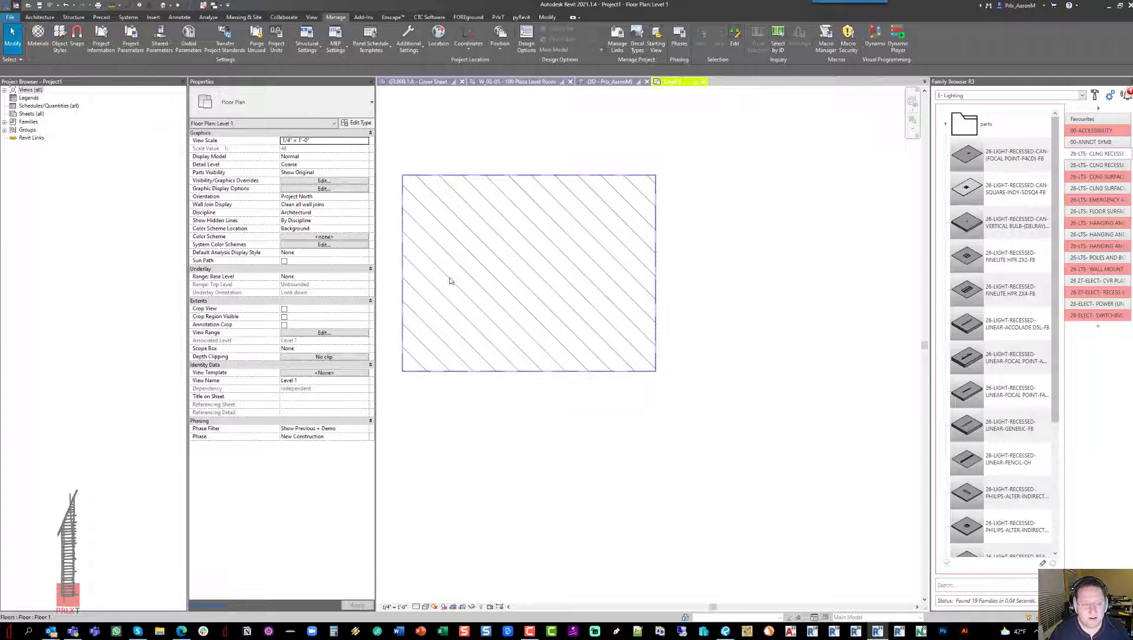
Switch the plan's detail level to Medium and finally to Fine, comparing how the demolished floor displays.
left_click(417, 608)
left_click(432, 588)
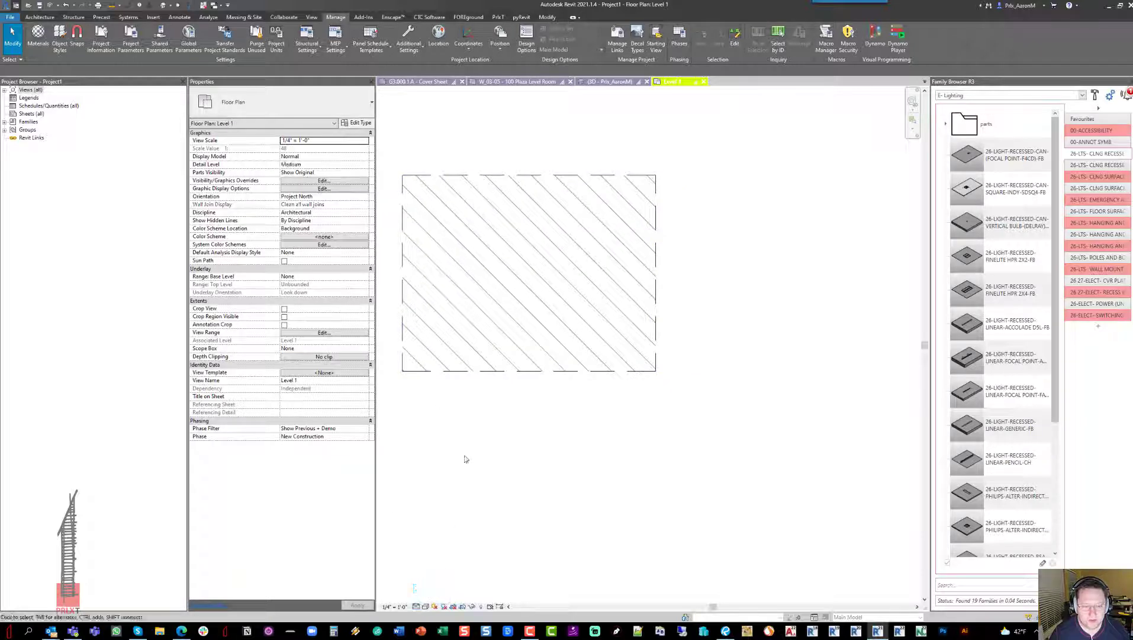
left_click(417, 607)
left_click(424, 596)
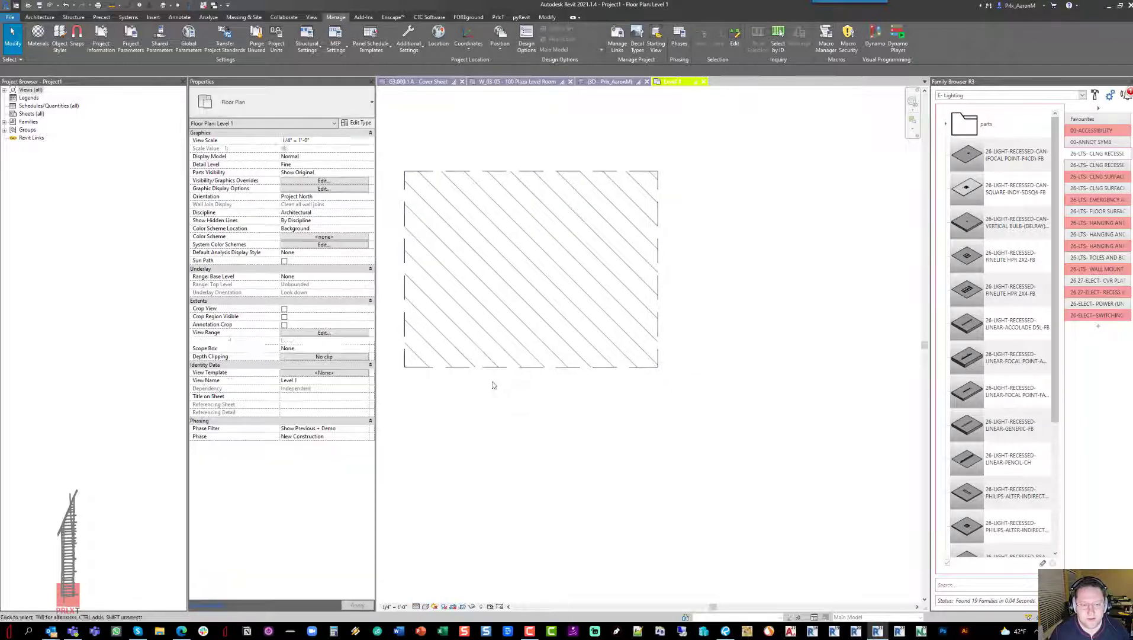
left_click(508, 320)
key("Escape")
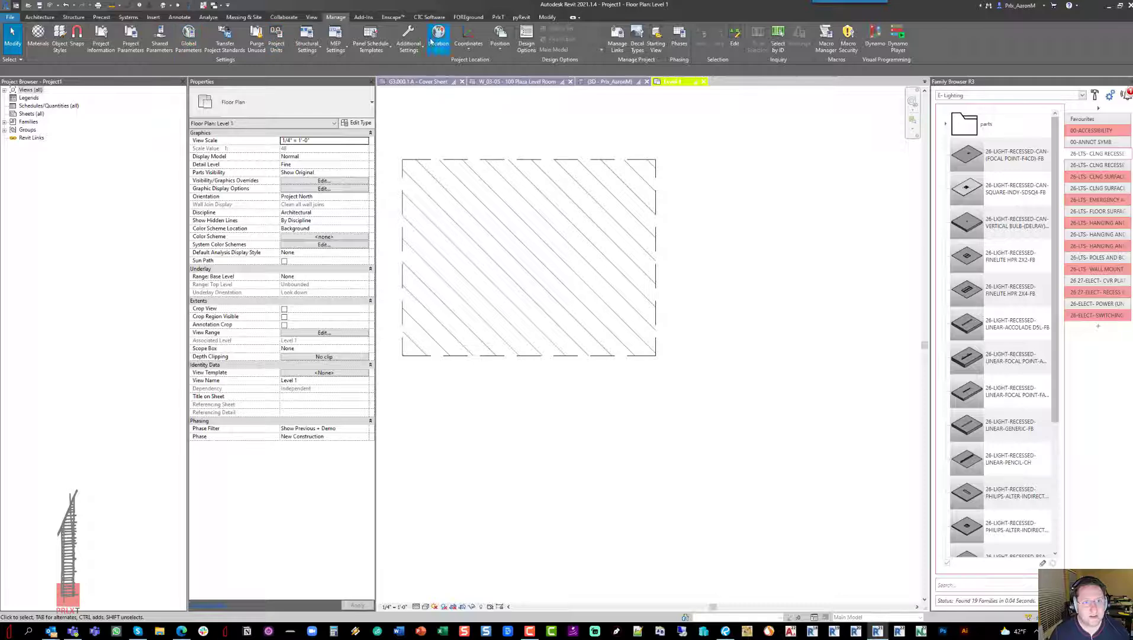
Set model line weight 1 at the 1/4" = 1'-0" scale to .010, apply it, and examine the floor's edges.
left_click(409, 41)
left_click(436, 159)
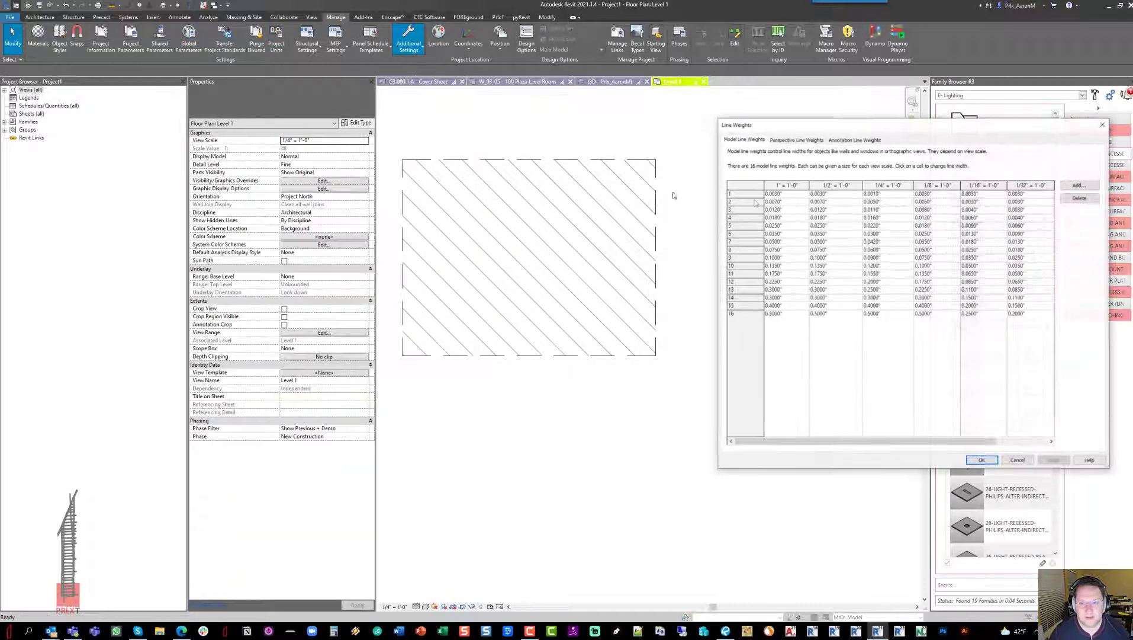
left_click(891, 196)
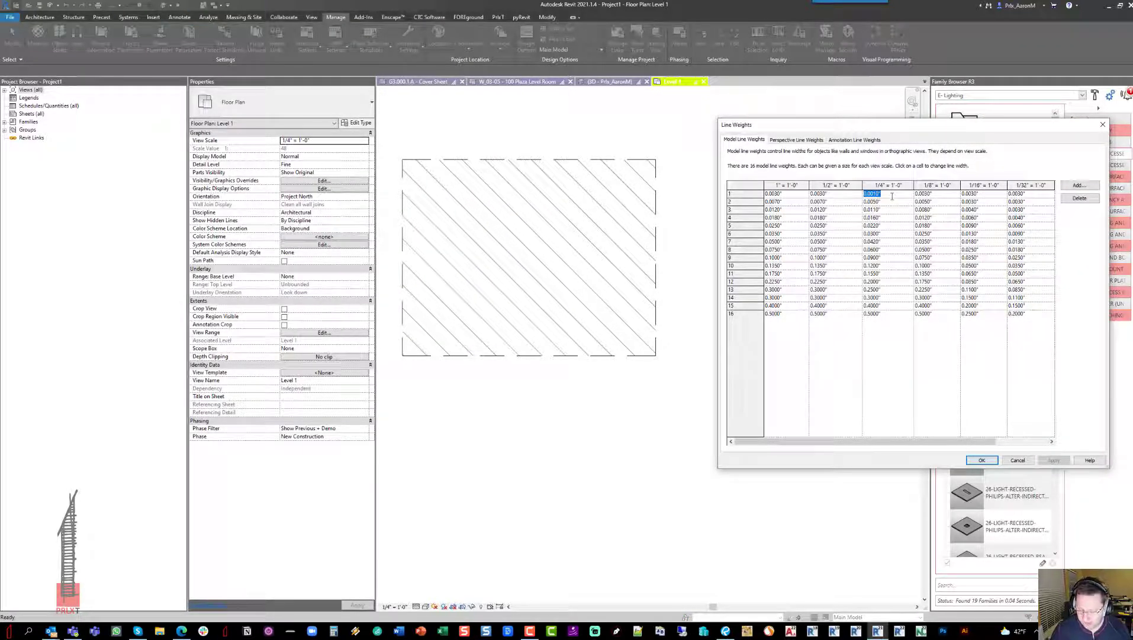
type(".010")
key("Tab")
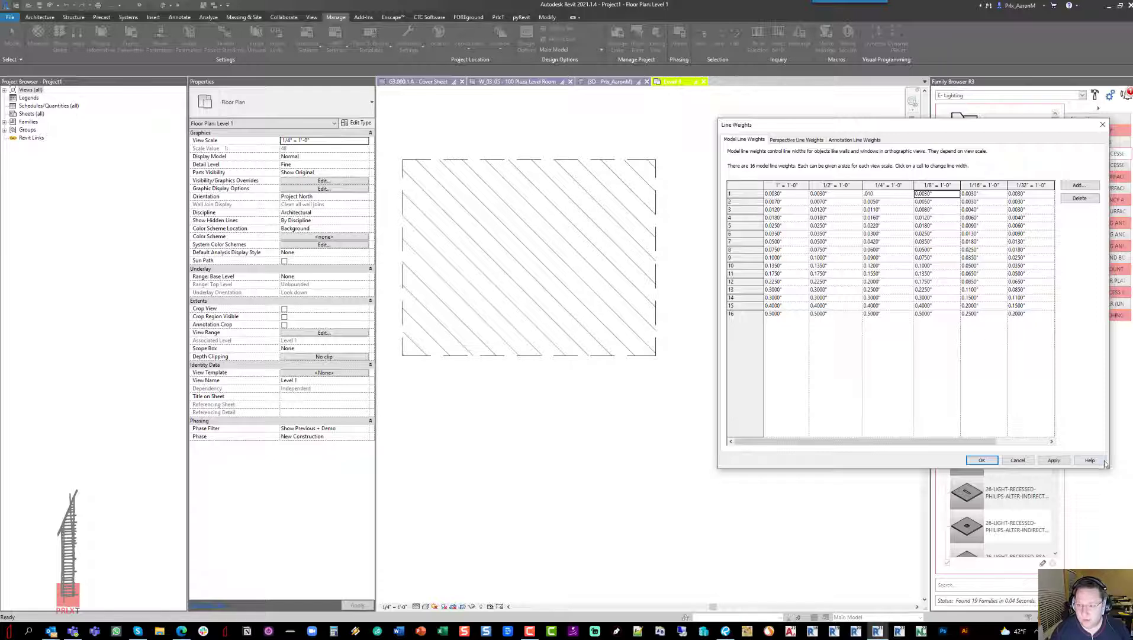
left_click(1054, 460)
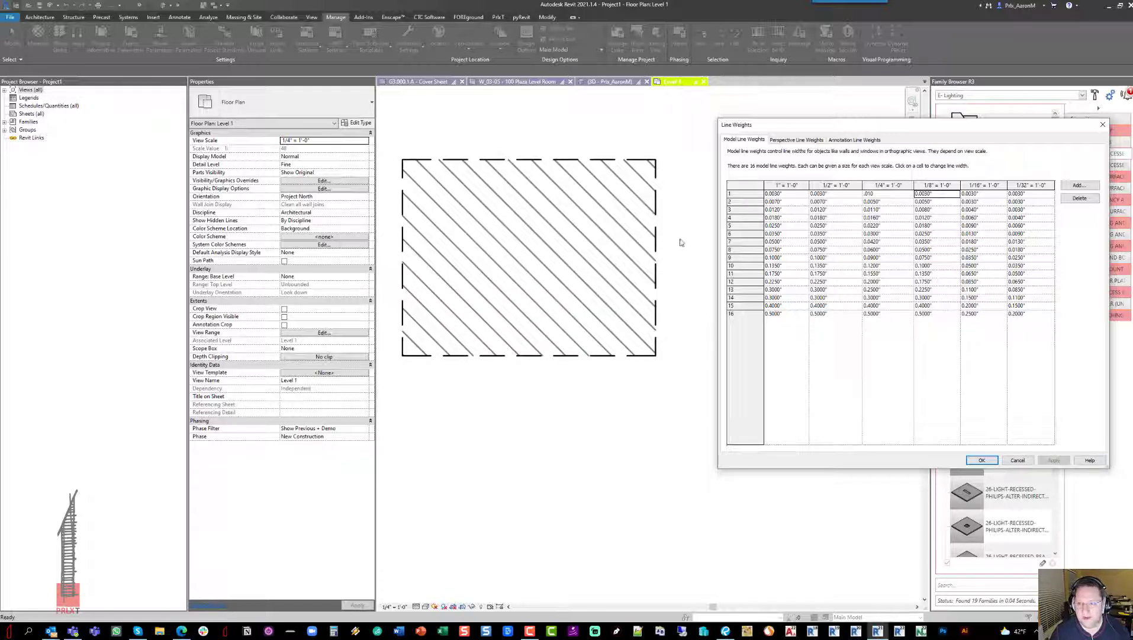
key("ctrl")
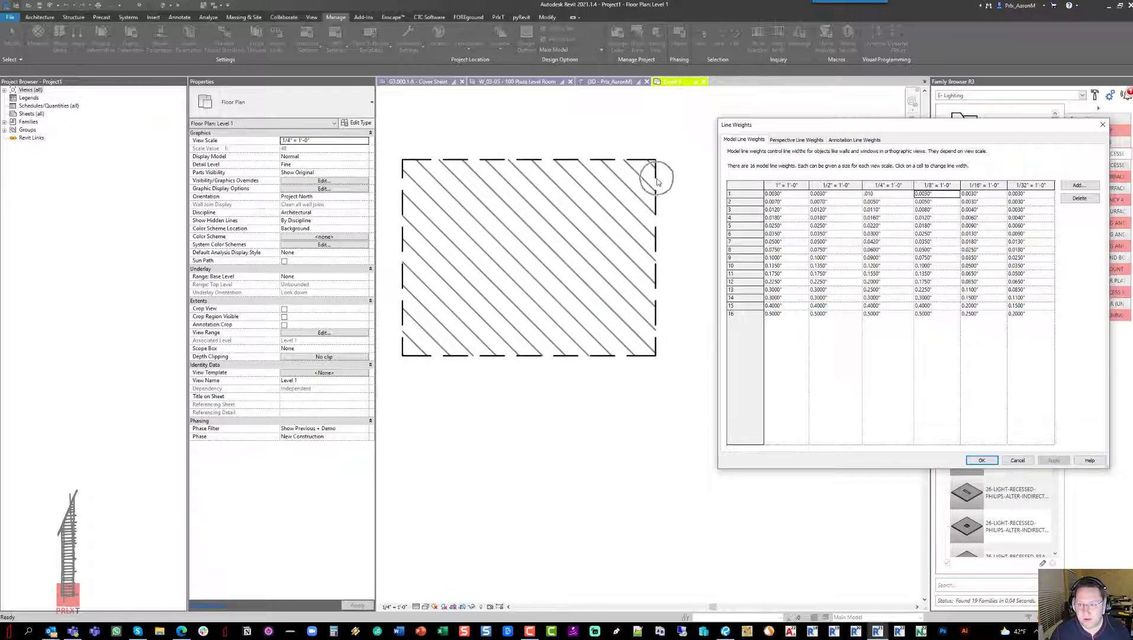
key("ctrl")
key("ctrl")
Set model line weight 1 at the 1/4" = 1'-0" scale to .020, apply it, and close Line Weights.
left_click(882, 196)
type(".020")
key("Tab")
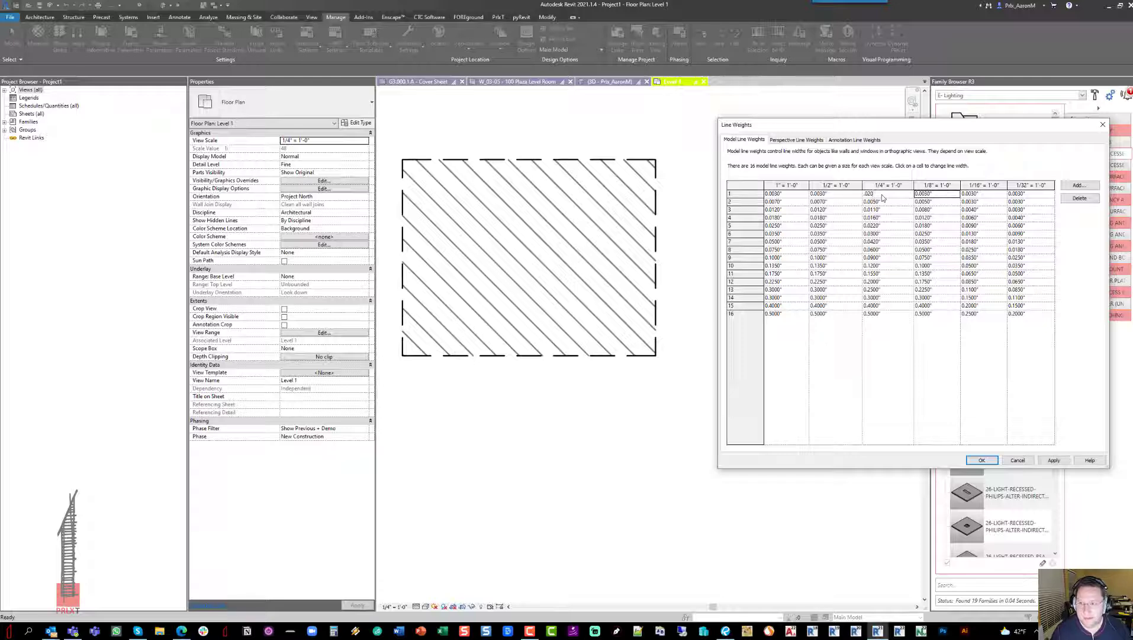
left_click(1054, 461)
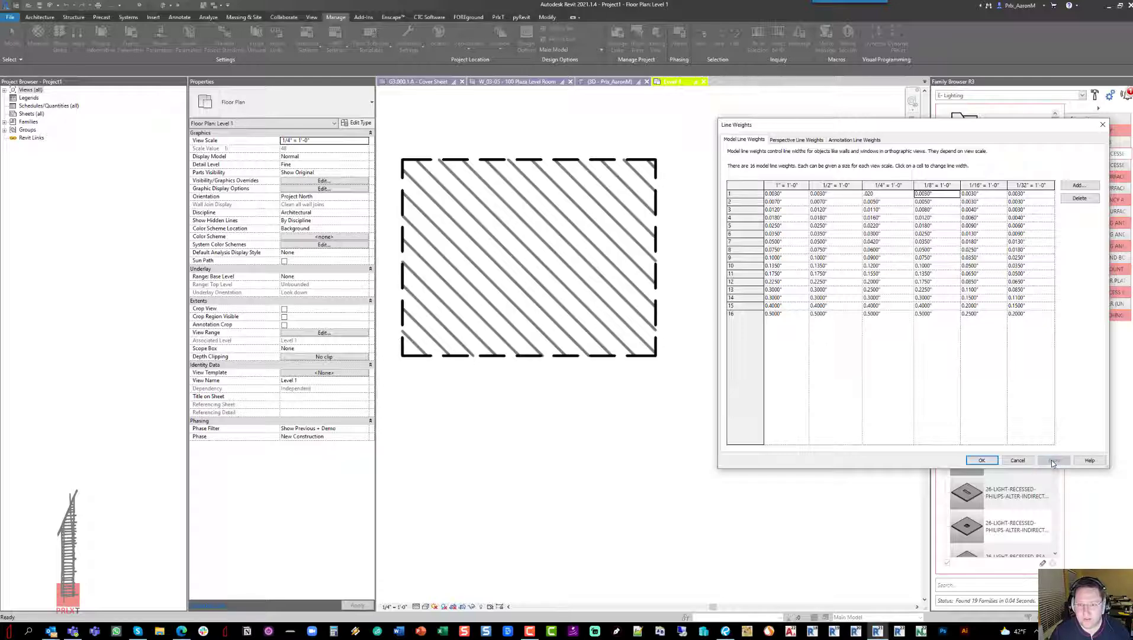
left_click(981, 460)
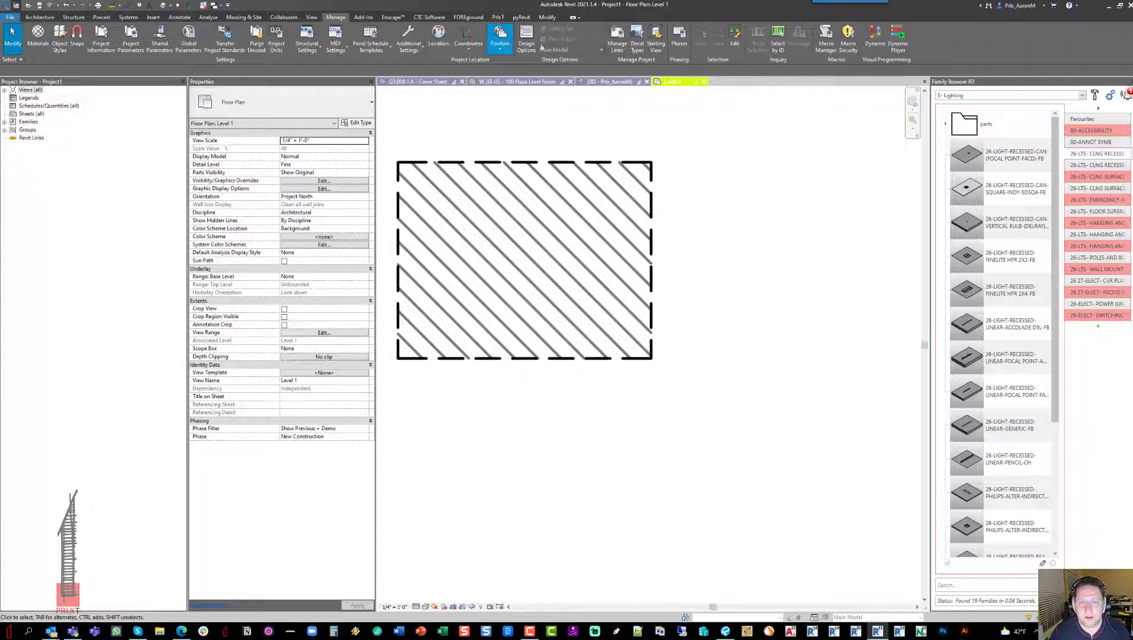
In the phasing graphic overrides, set the Demolished status's projection line weight to <No Override> and apply it.
left_click(678, 37)
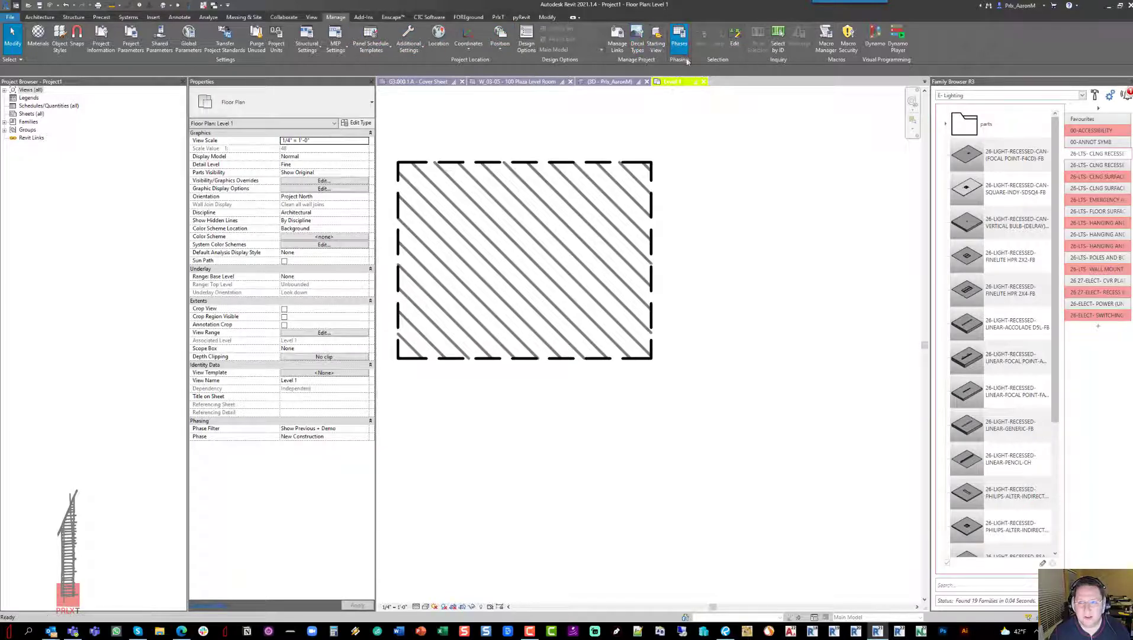
left_click(800, 171)
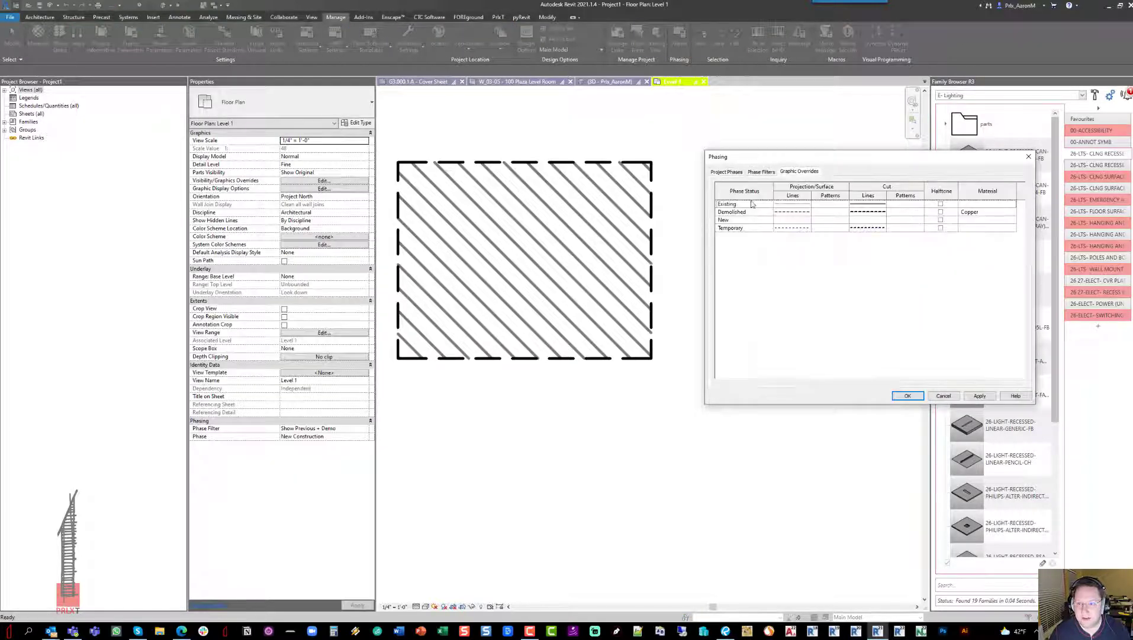
left_click(794, 215)
left_click(847, 290)
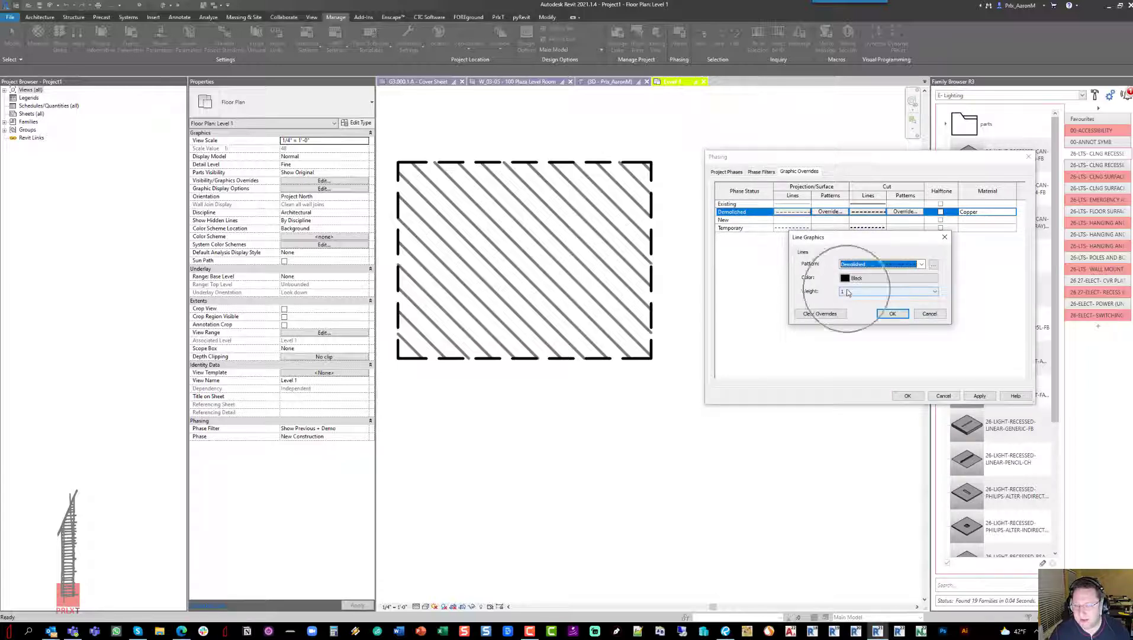
left_click(850, 300)
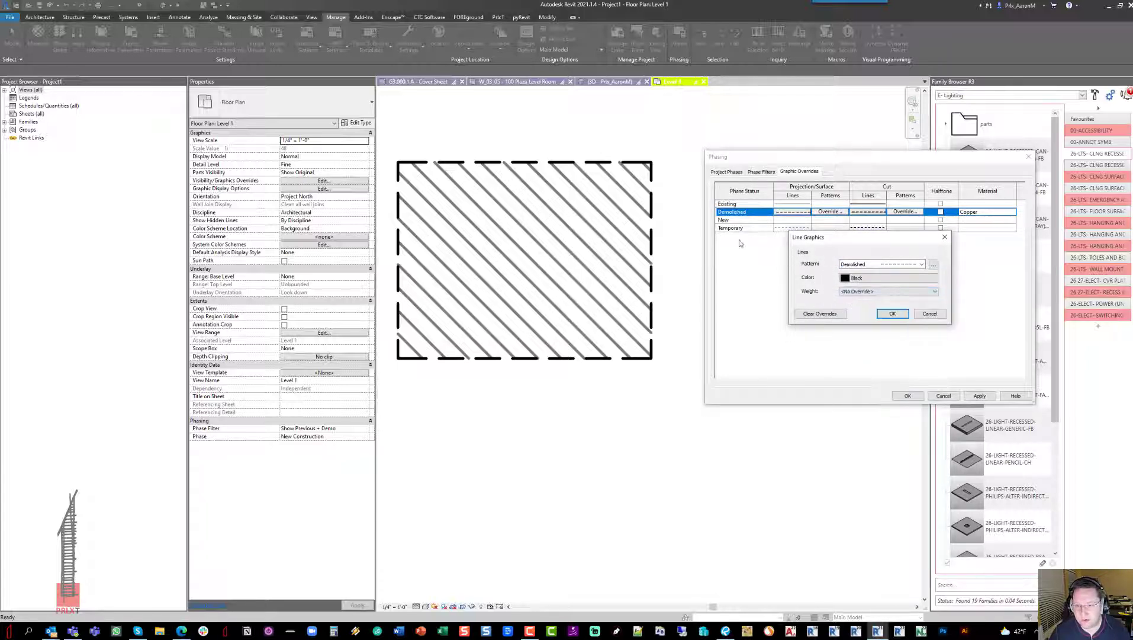
left_click(893, 313)
left_click(980, 396)
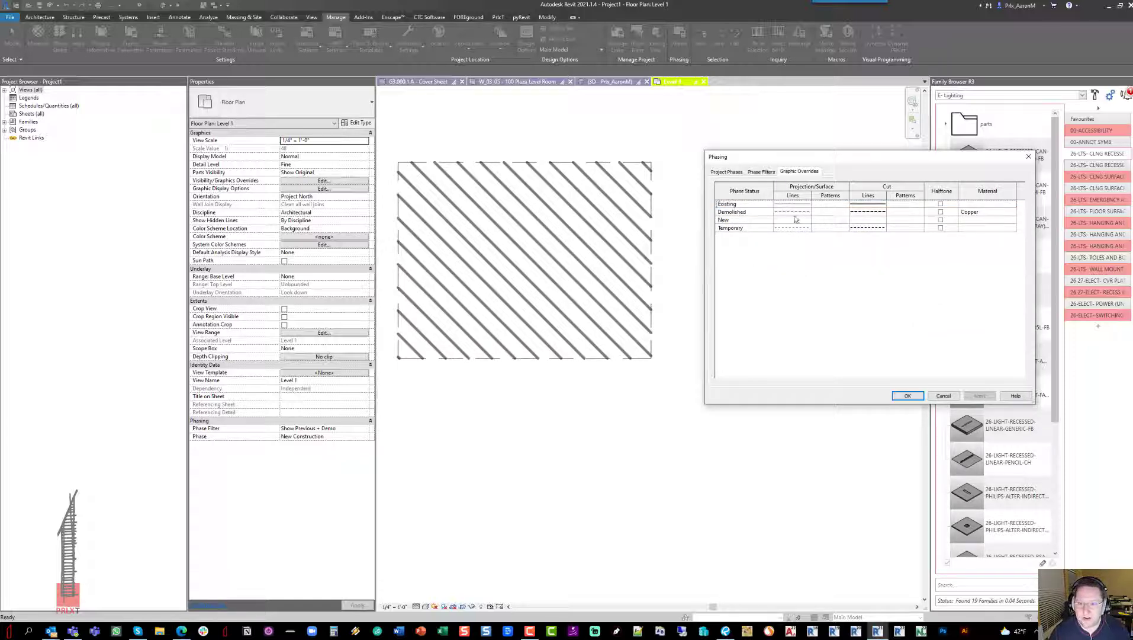
left_click(907, 396)
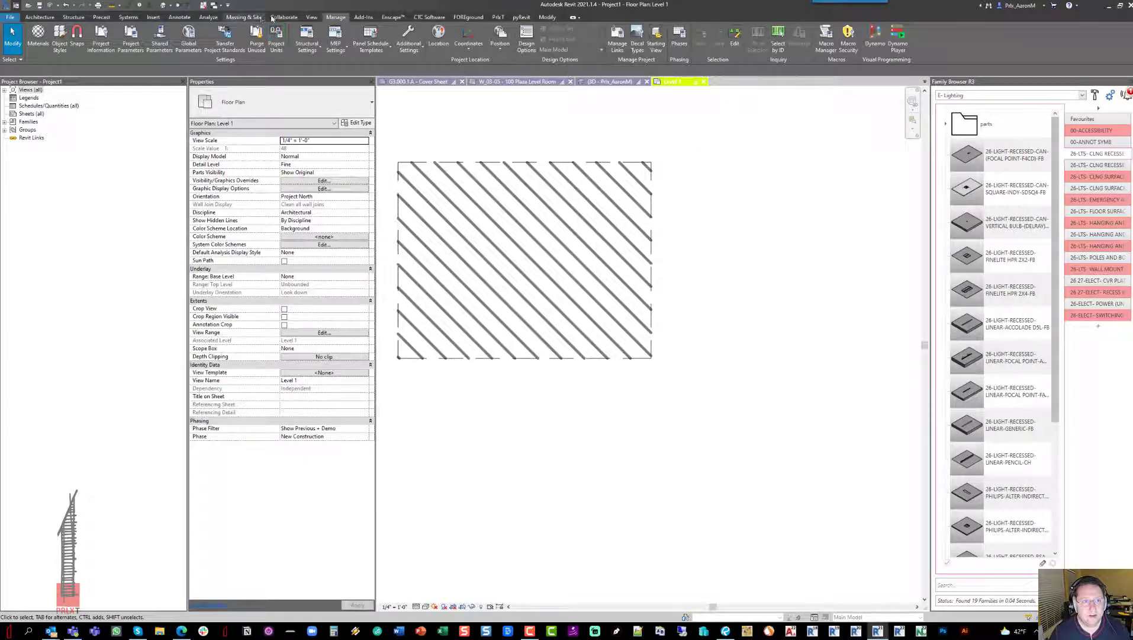
Set model line weight 1 at the 1/4" = 1'-0" scale to .003, apply it, and close Line Weights.
left_click(424, 51)
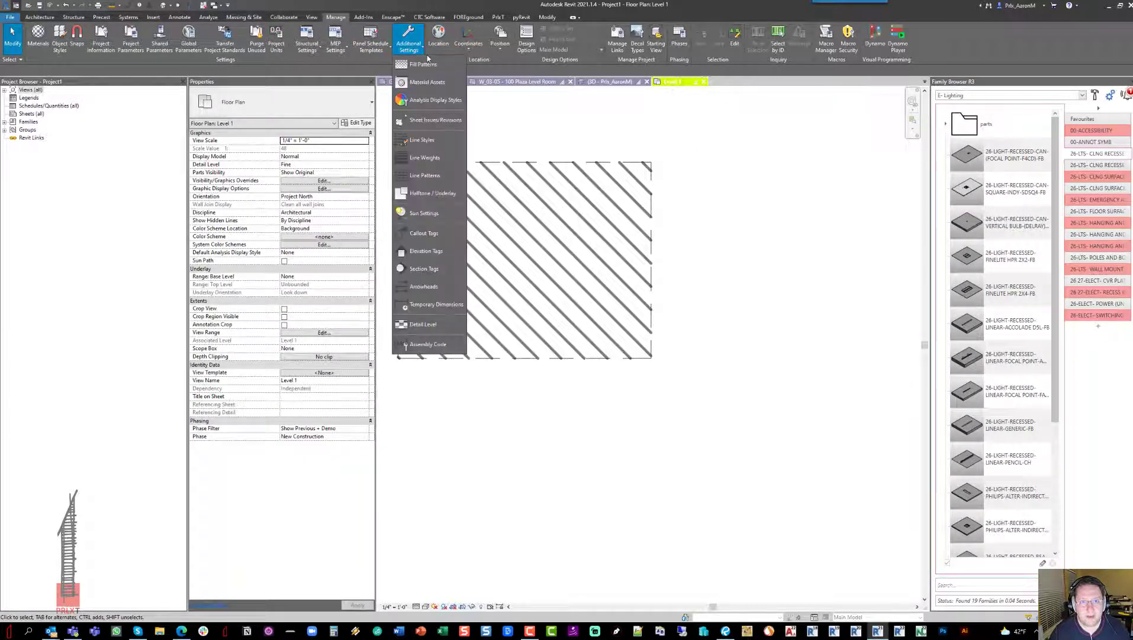
left_click(424, 157)
left_click(892, 196)
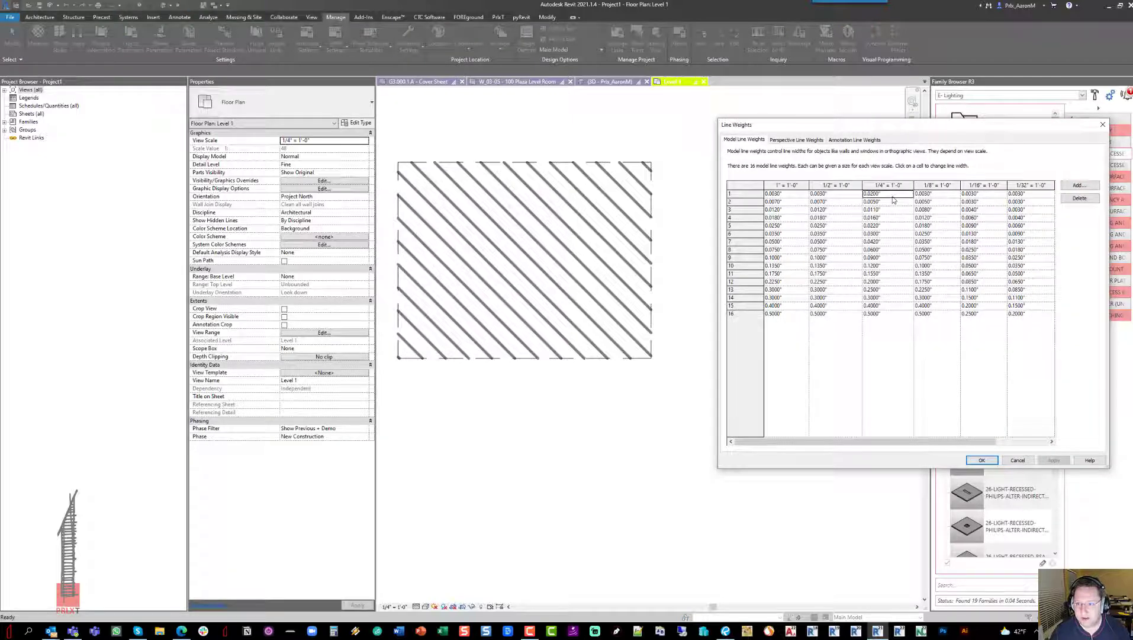
left_click(894, 199)
type(".00")
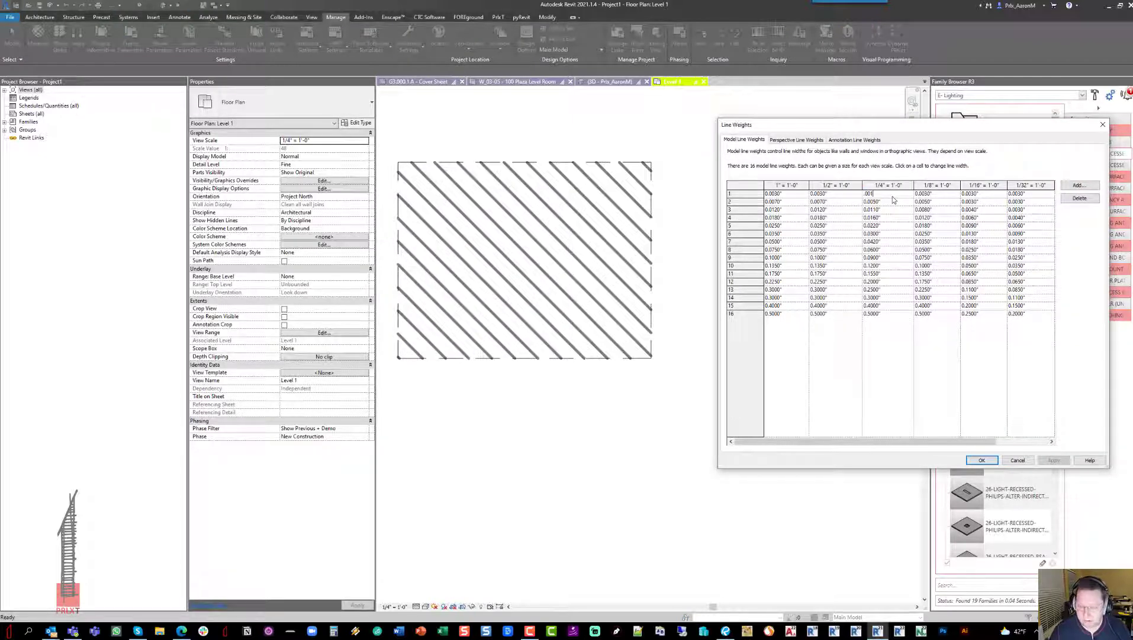
type("3")
key("Tab")
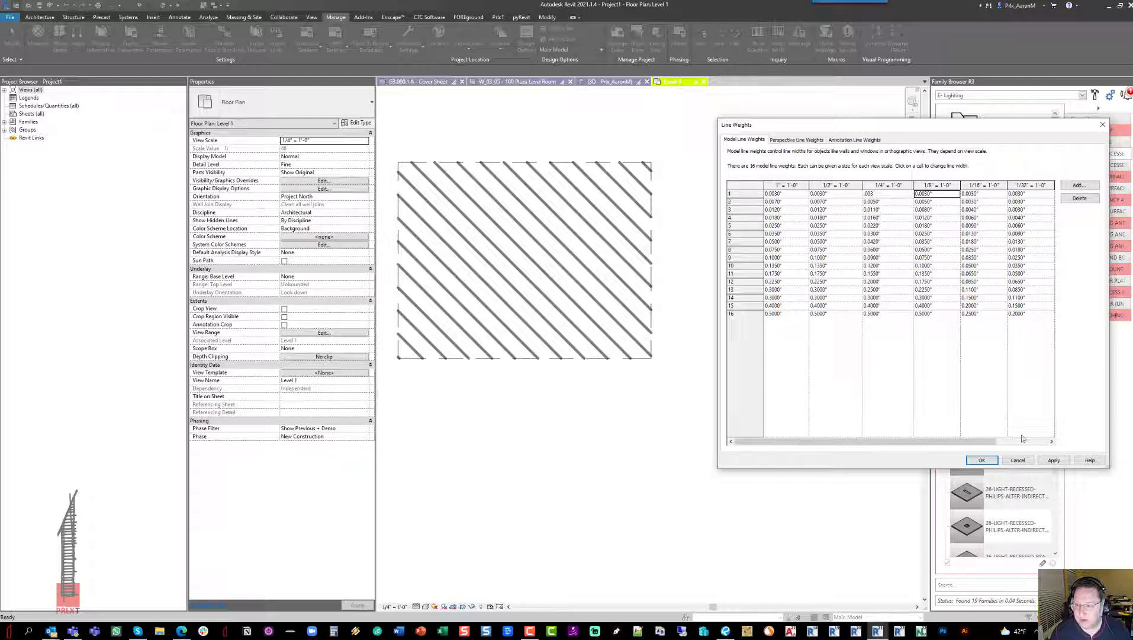
left_click(1055, 460)
left_click(982, 460)
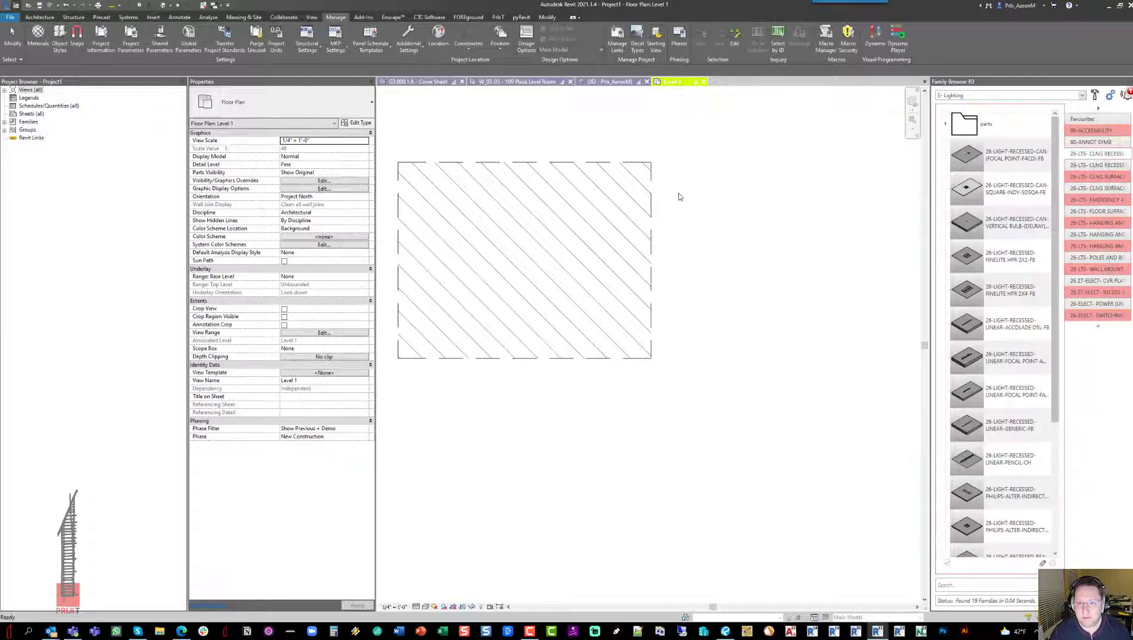
Sketch a rectangular ceiling of about 51 SF beside the demolished floor in the Level 1 plan and finish it.
left_click(40, 17)
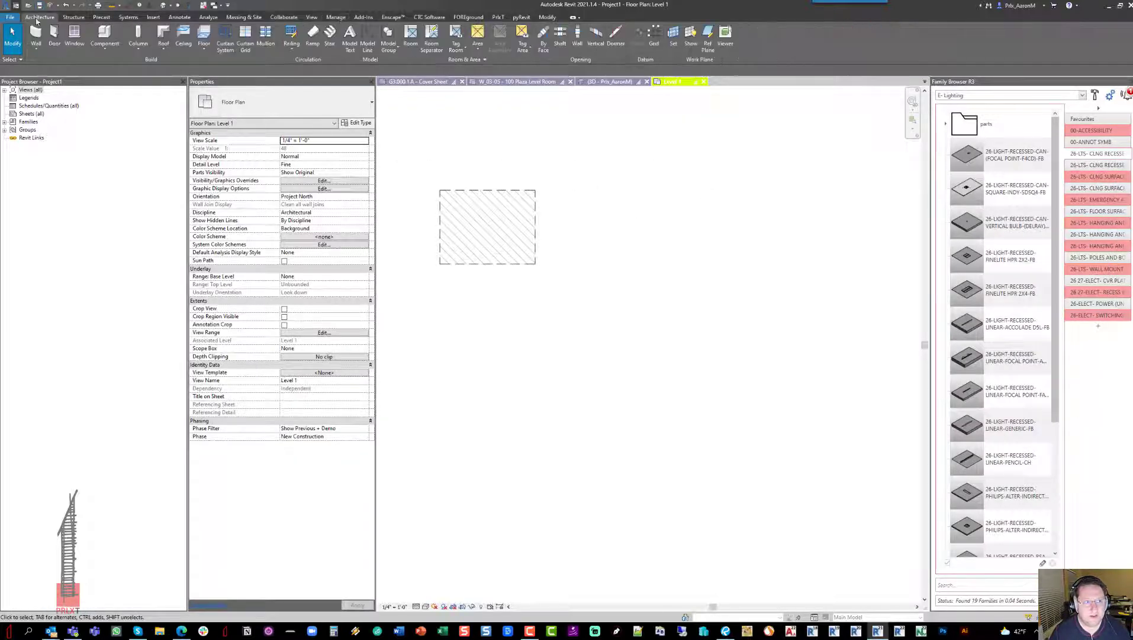
left_click(185, 39)
left_click(386, 39)
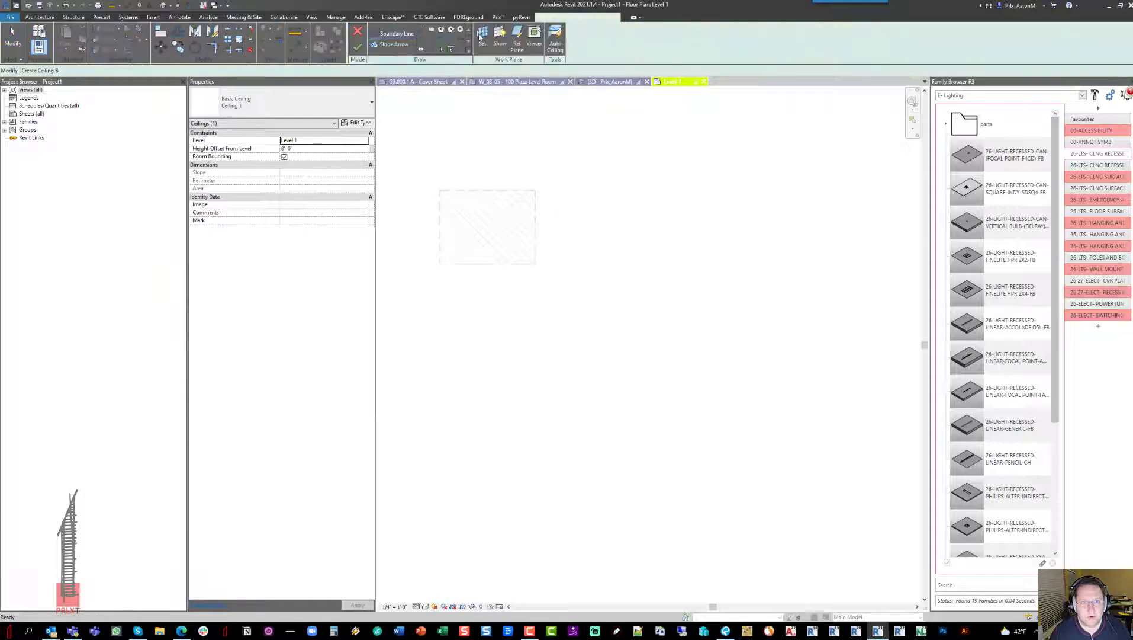
left_click(434, 29)
left_click(557, 191)
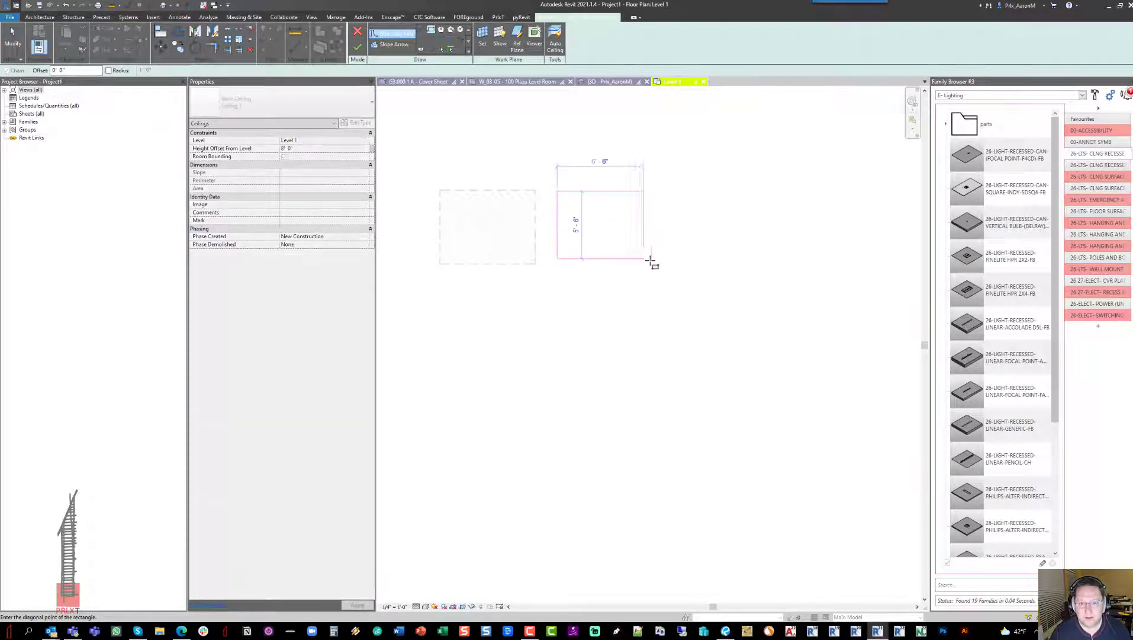
left_click(662, 264)
left_click(358, 48)
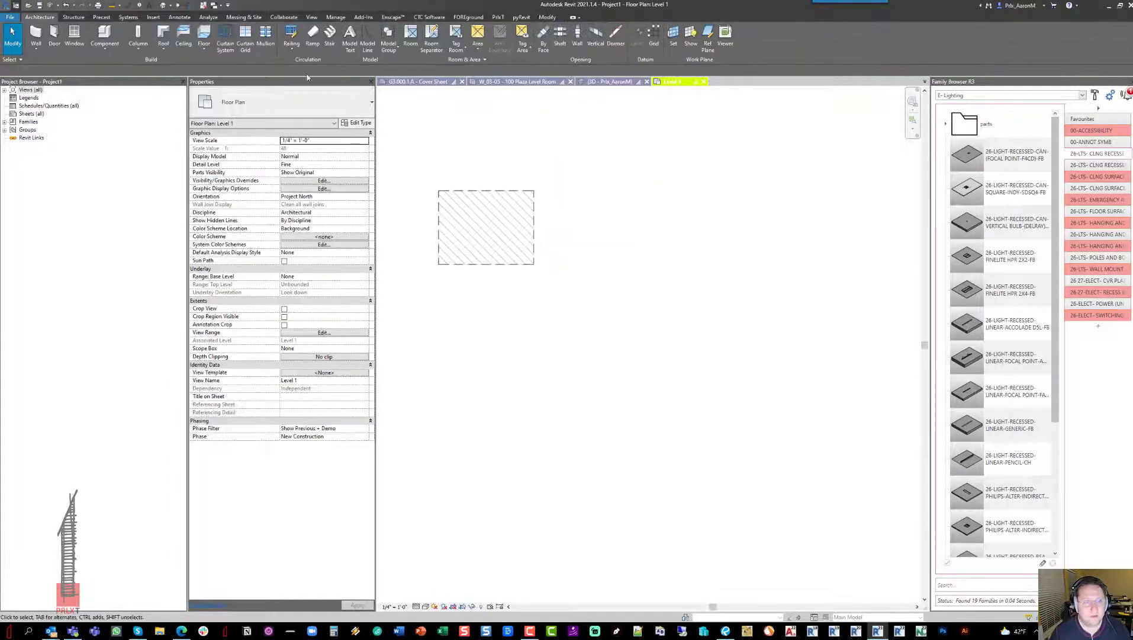
Open the default 3D view and check which elements a selection of the whole model contains.
left_click(168, 5)
middle_click_drag(666, 286, 651, 385, "shift")
scroll(617, 317, "down", 3)
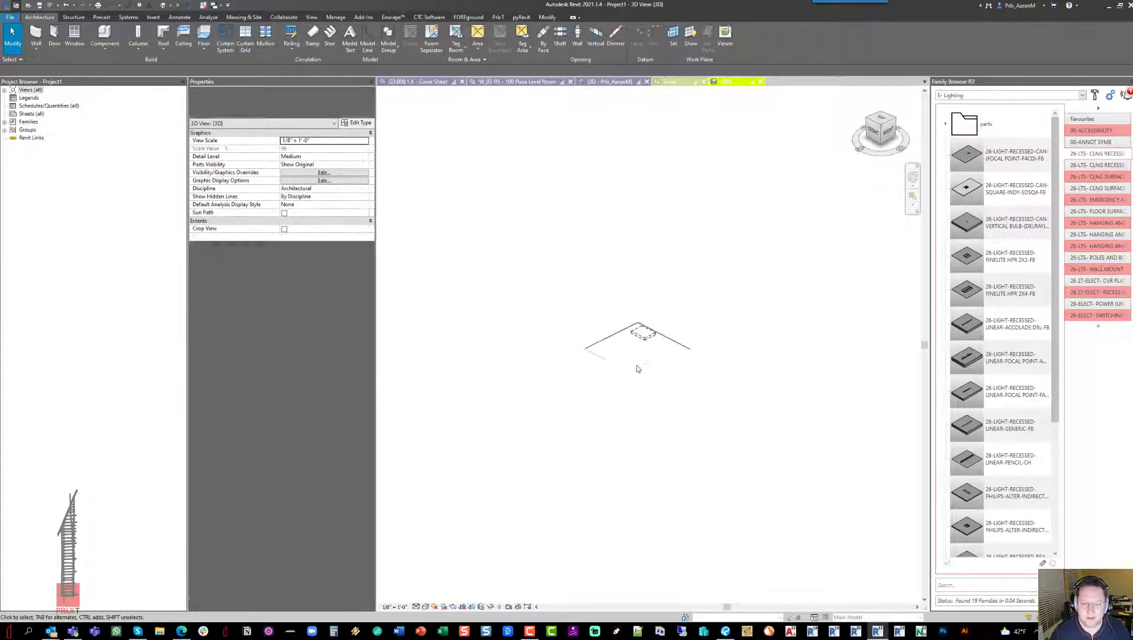
left_click_drag(484, 190, 826, 468)
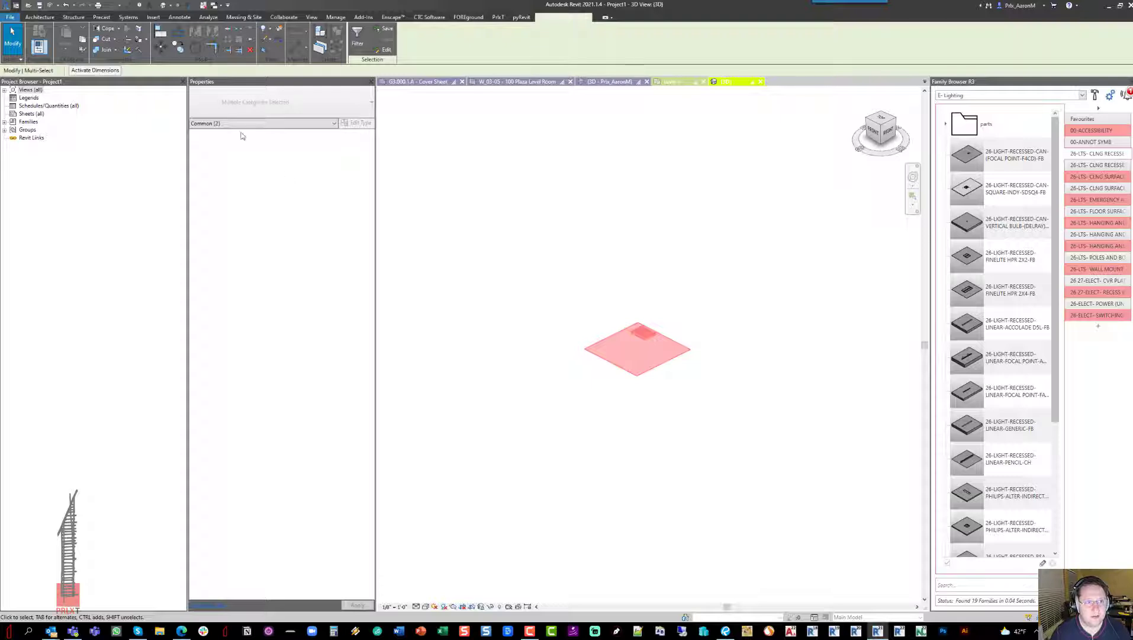
left_click(217, 124)
left_click(217, 123)
left_click(528, 202)
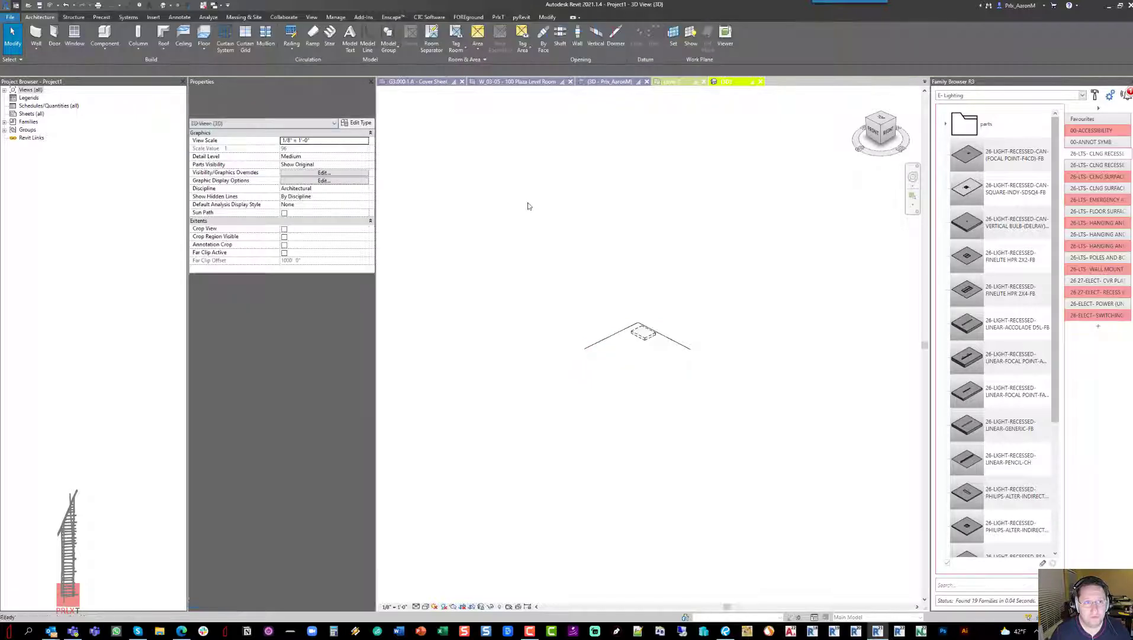
Sketch another rectangular ceiling on Level 1 in the 3D view, with a perimeter of about 40', and finish it.
left_click(184, 34)
left_click(393, 40)
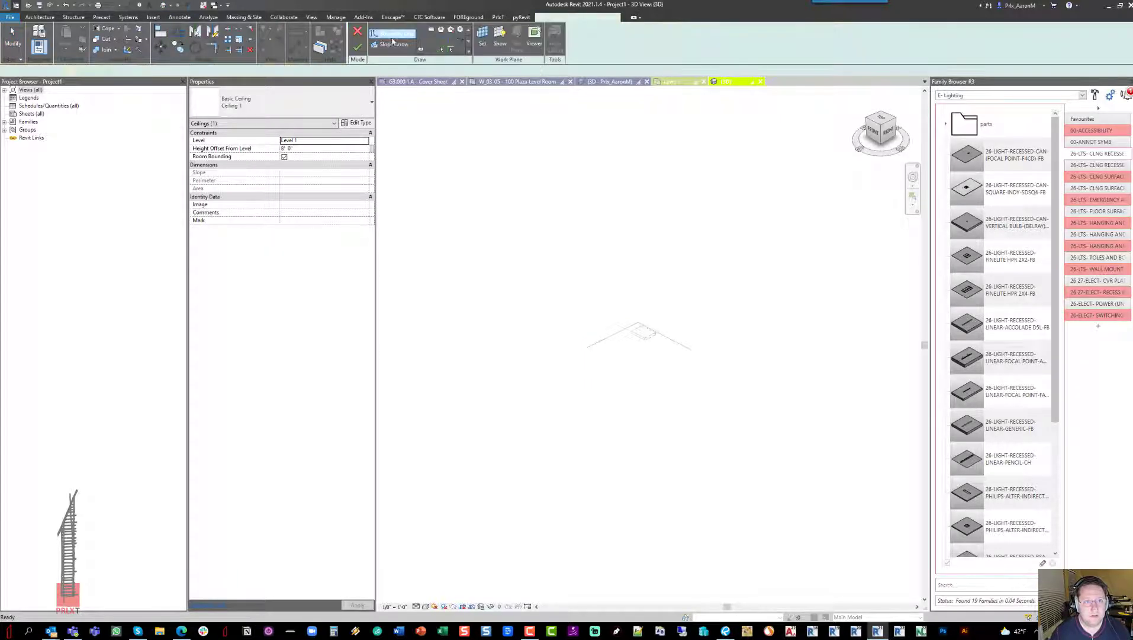
left_click(650, 344)
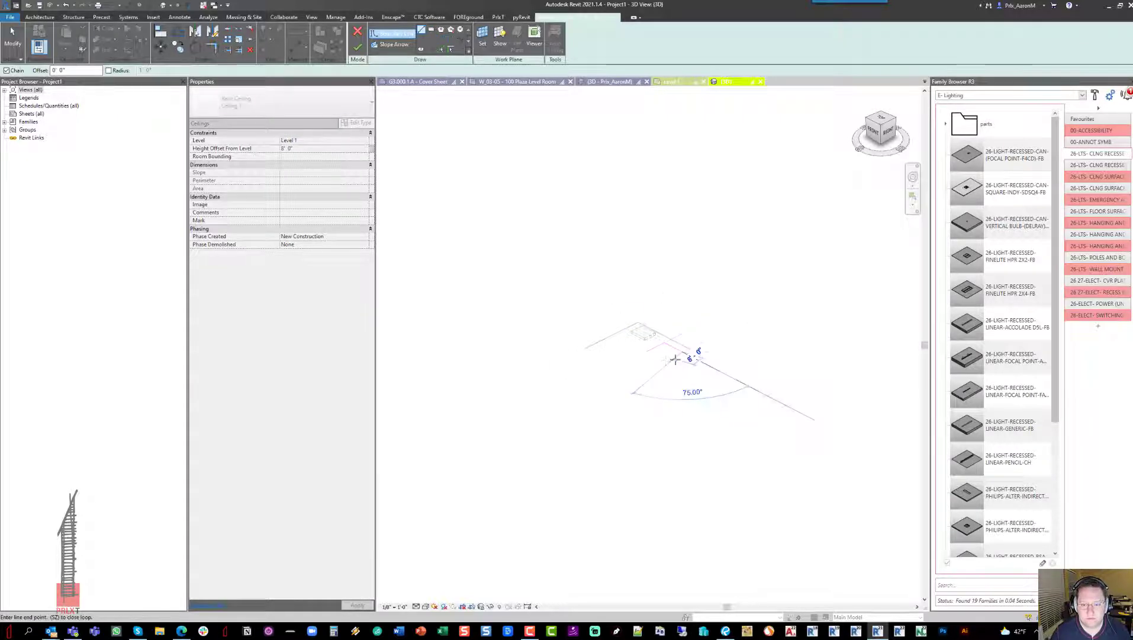
left_click(664, 360)
left_click(646, 351)
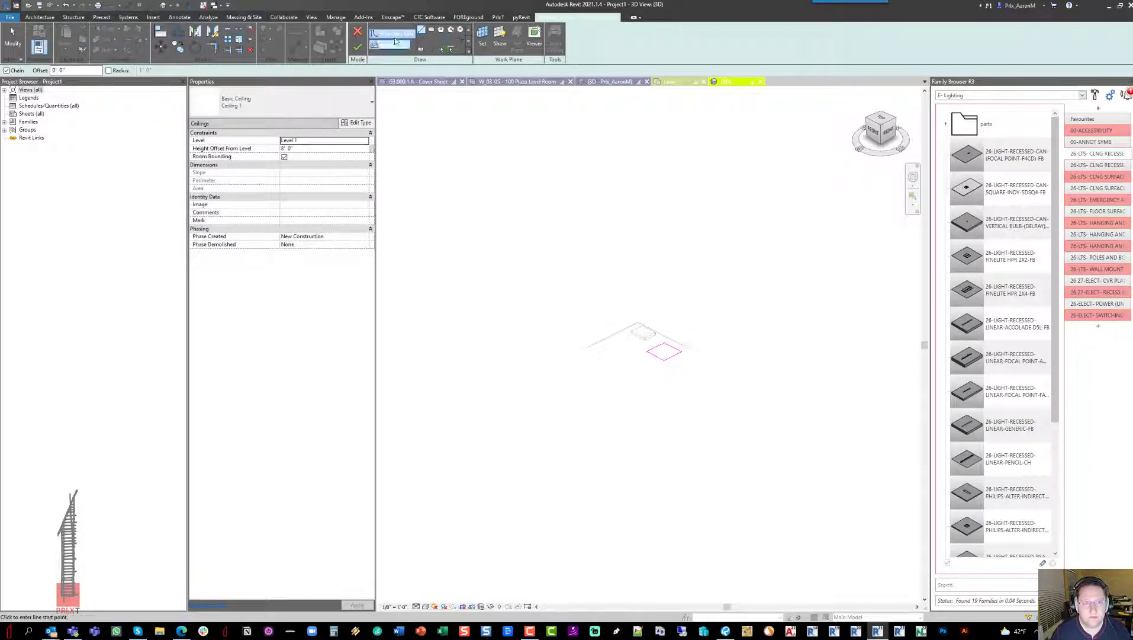
left_click(357, 45)
key("Escape")
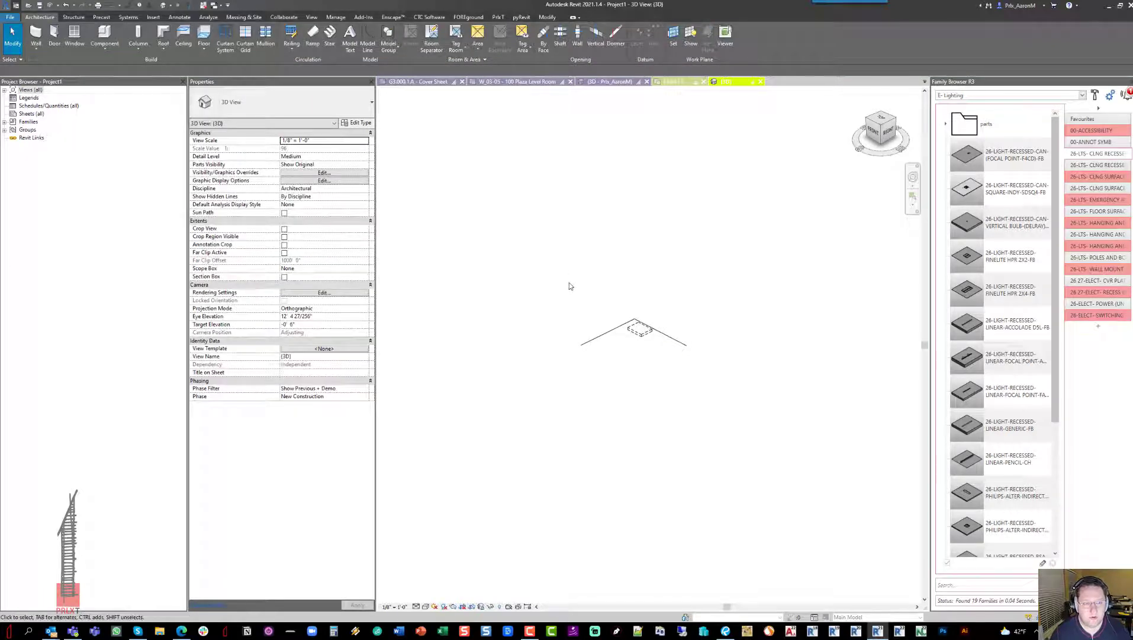
Set the 3D view's phase filter to Show Previous + New and delete the extra ceiling sketched in 3D.
left_click(365, 389)
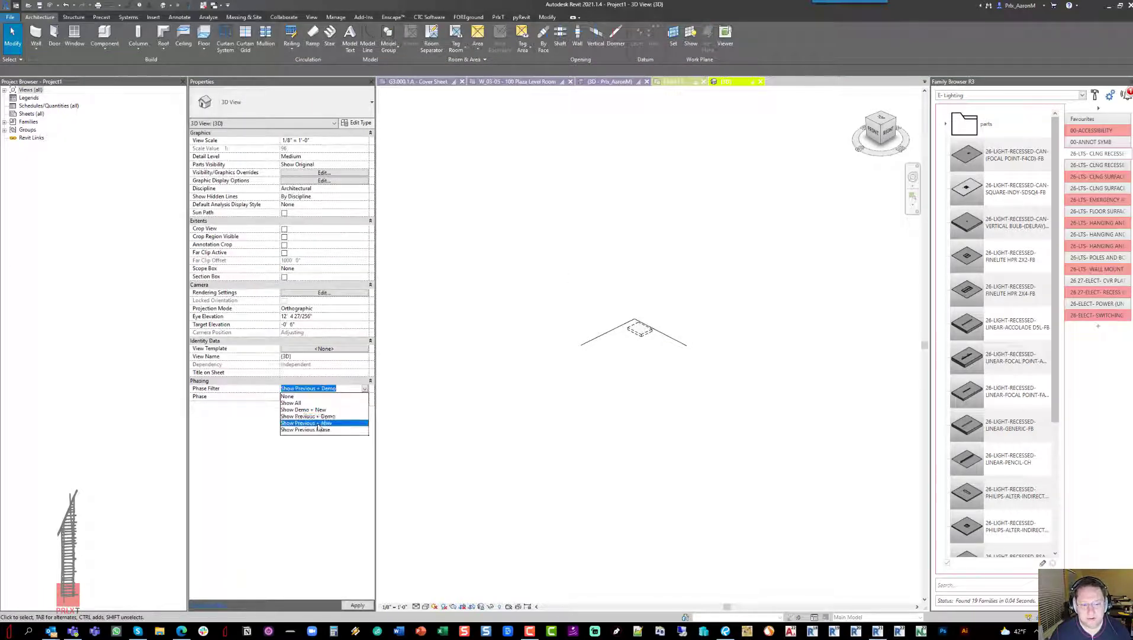
left_click(318, 423)
left_click(646, 343)
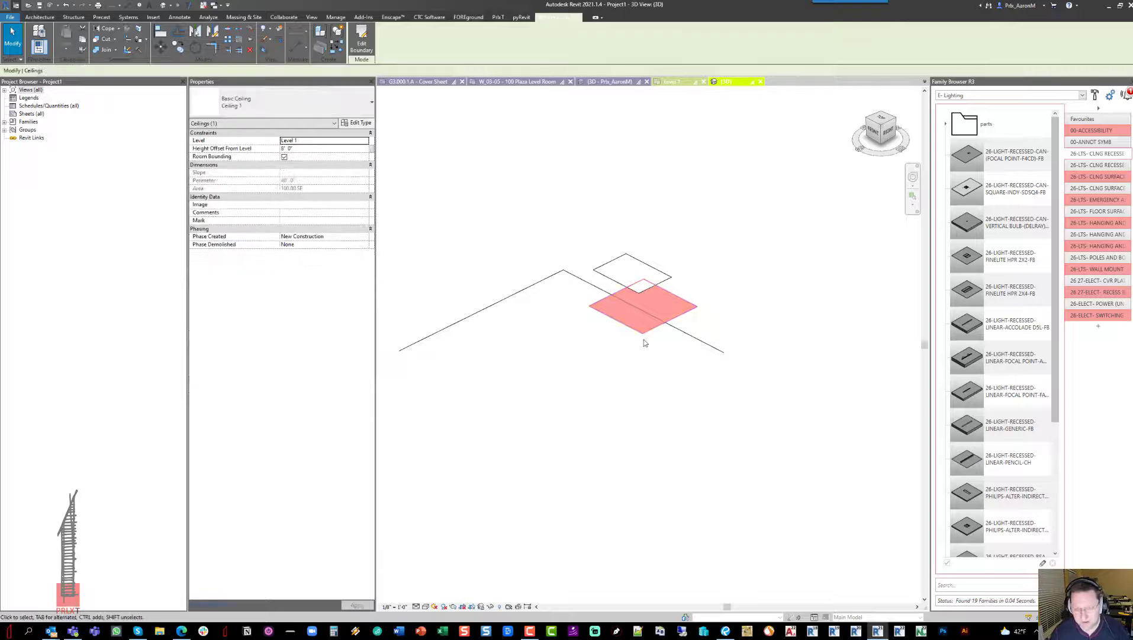
key("Delete")
Change the remaining ceiling's type to Compound Ceiling: Ceiling 2.
left_click(631, 288)
scroll(624, 297, "up", 3)
left_click(223, 105)
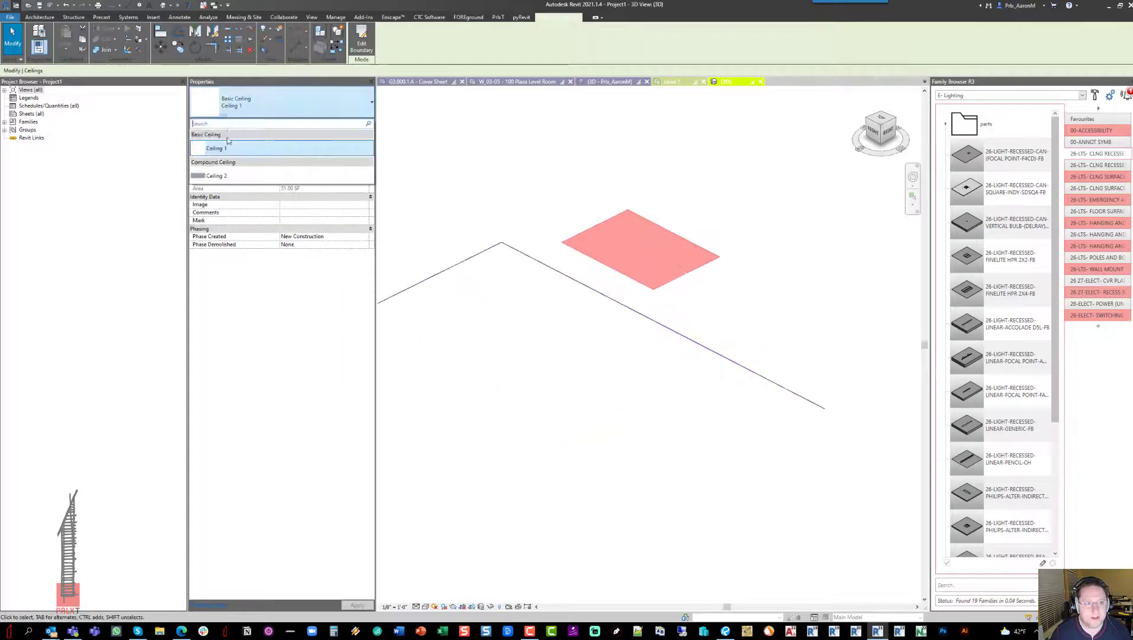
left_click(217, 175)
left_click(553, 177)
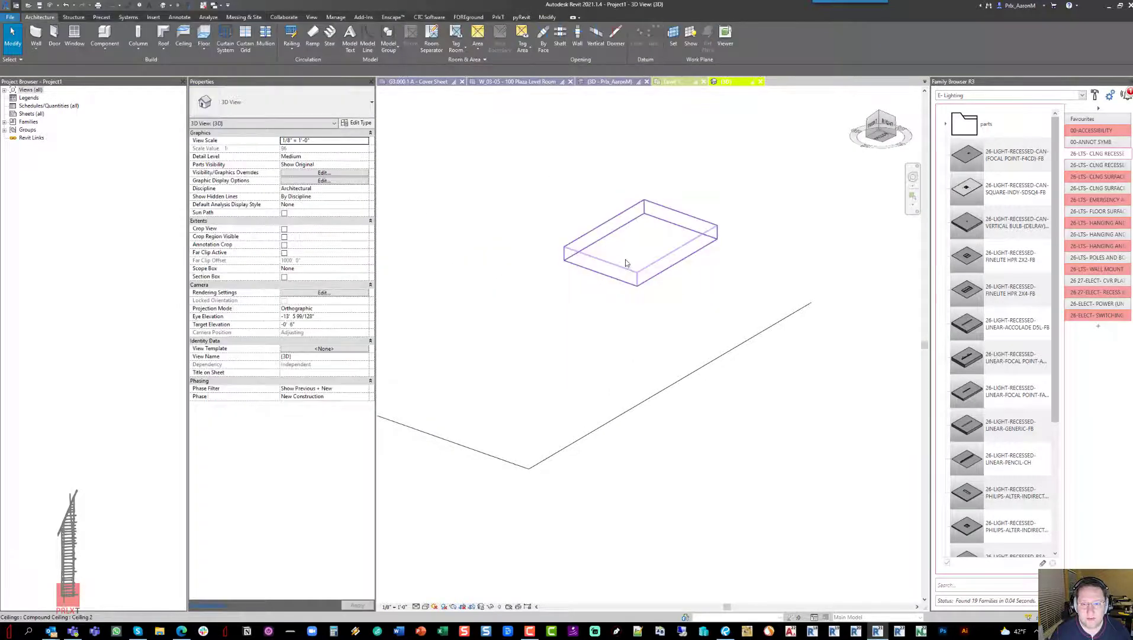
Edit the Ceiling 2 type's structure and pick the Iron, Ductile material for its Structure [1] layer.
left_click(627, 262)
left_click(358, 123)
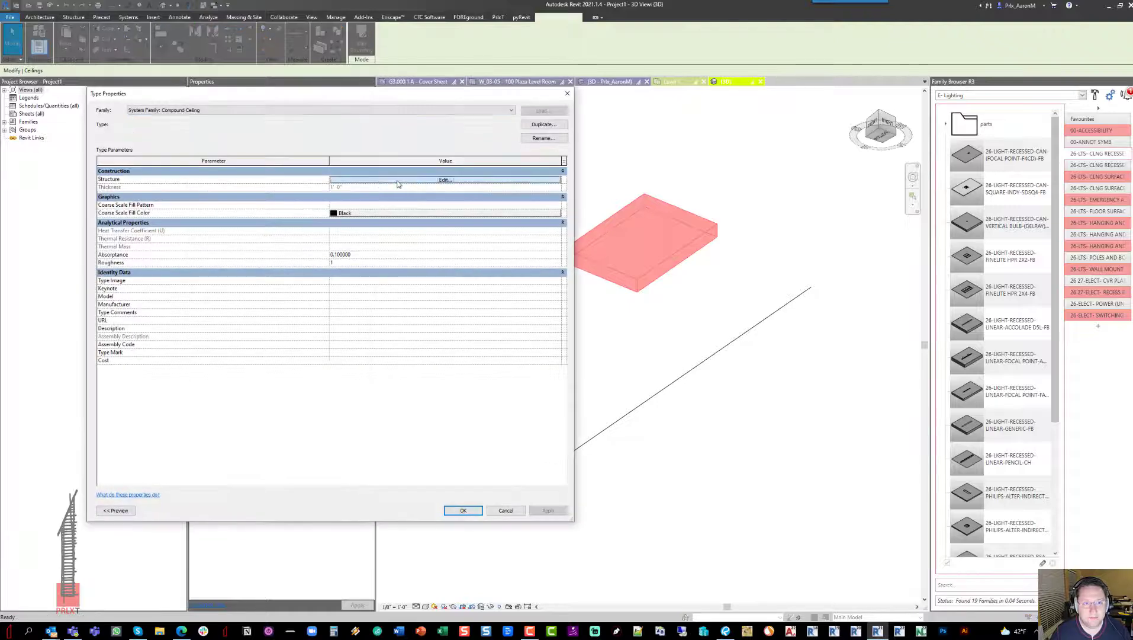
left_click(398, 181)
left_click(338, 179)
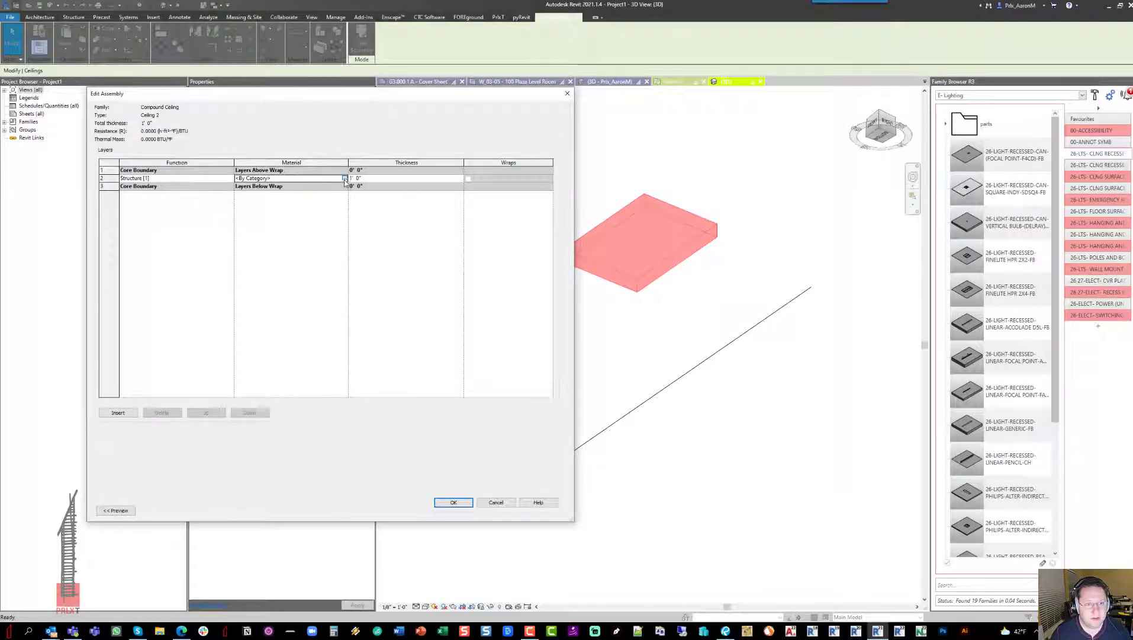
left_click(345, 178)
left_click(354, 253)
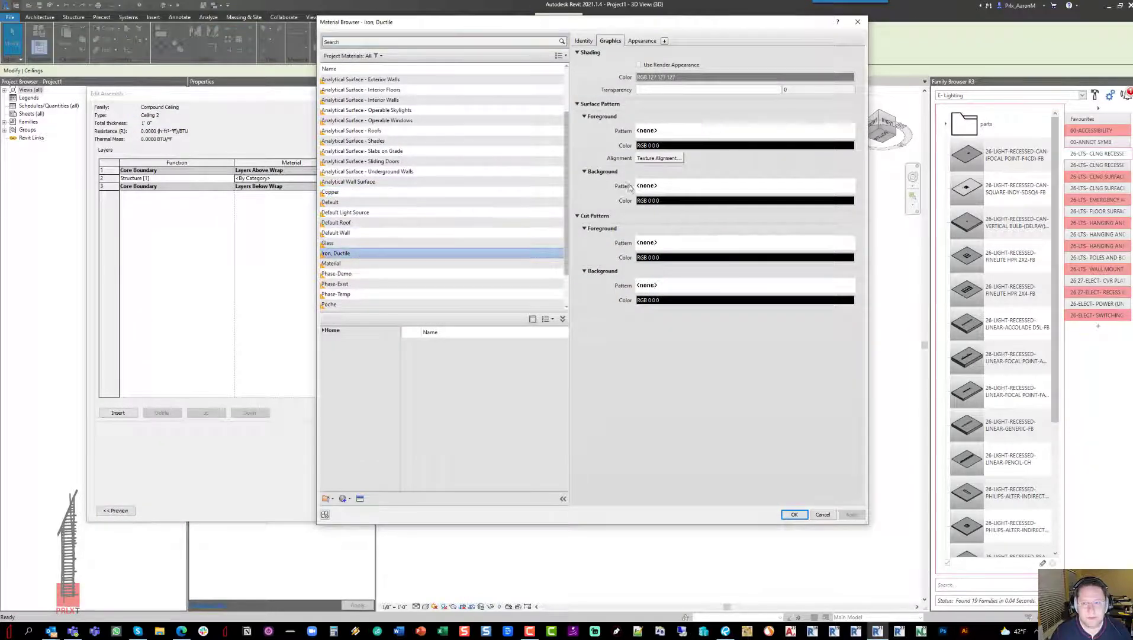
Create a crosshatch model fill pattern named dsda with both line spacings set to 1 for the material's surface foreground.
left_click(662, 132)
left_click(499, 71)
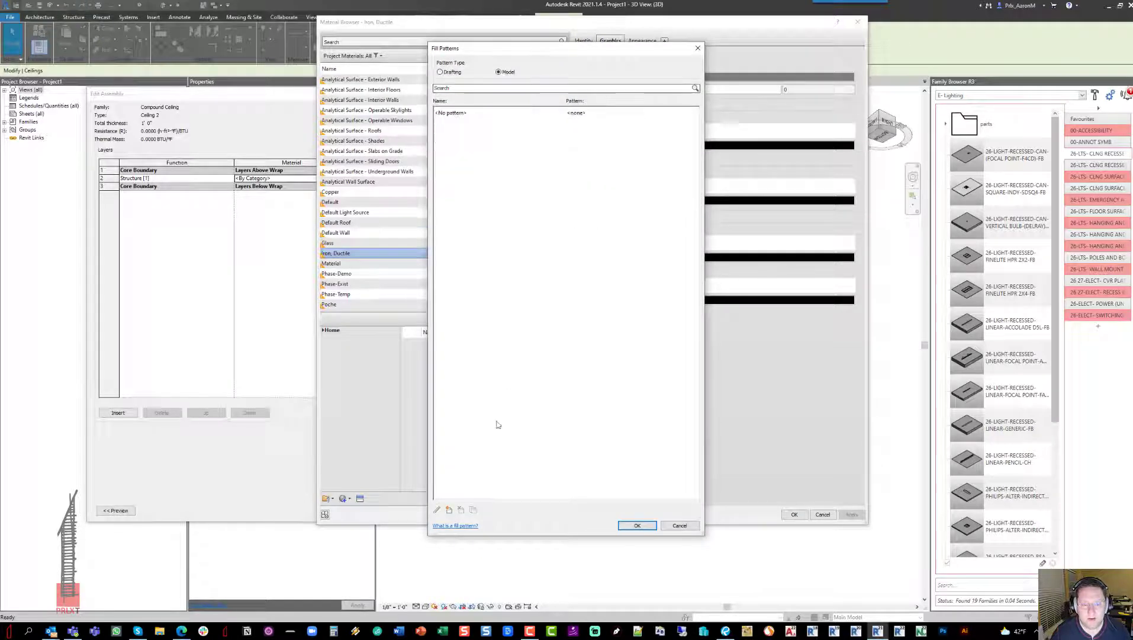
left_click(449, 510)
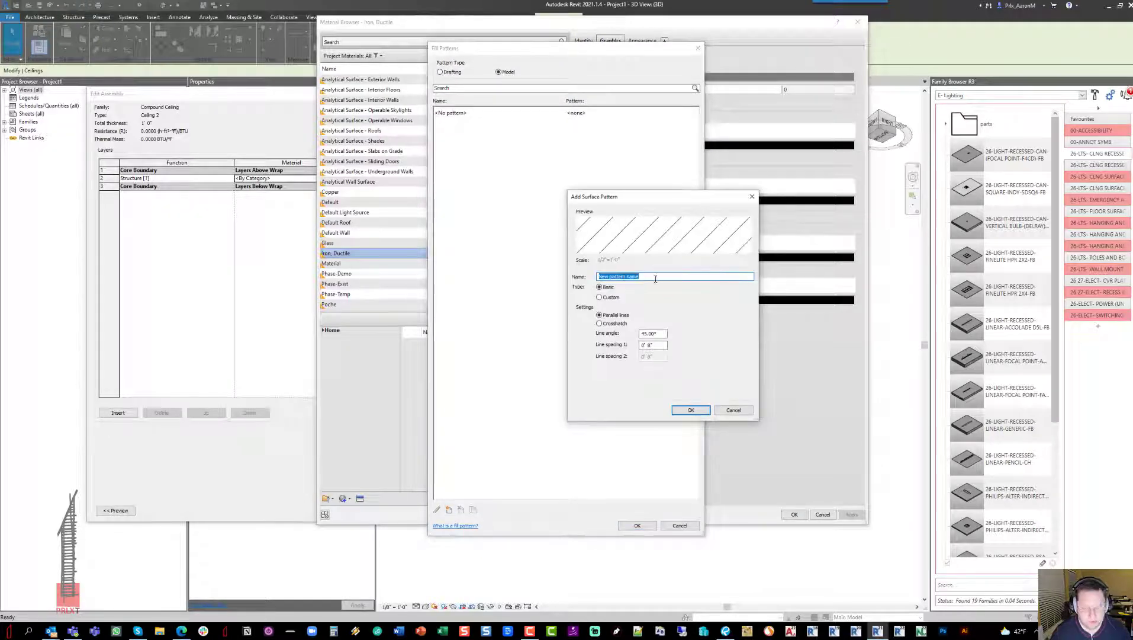
type("dsda")
left_click(599, 323)
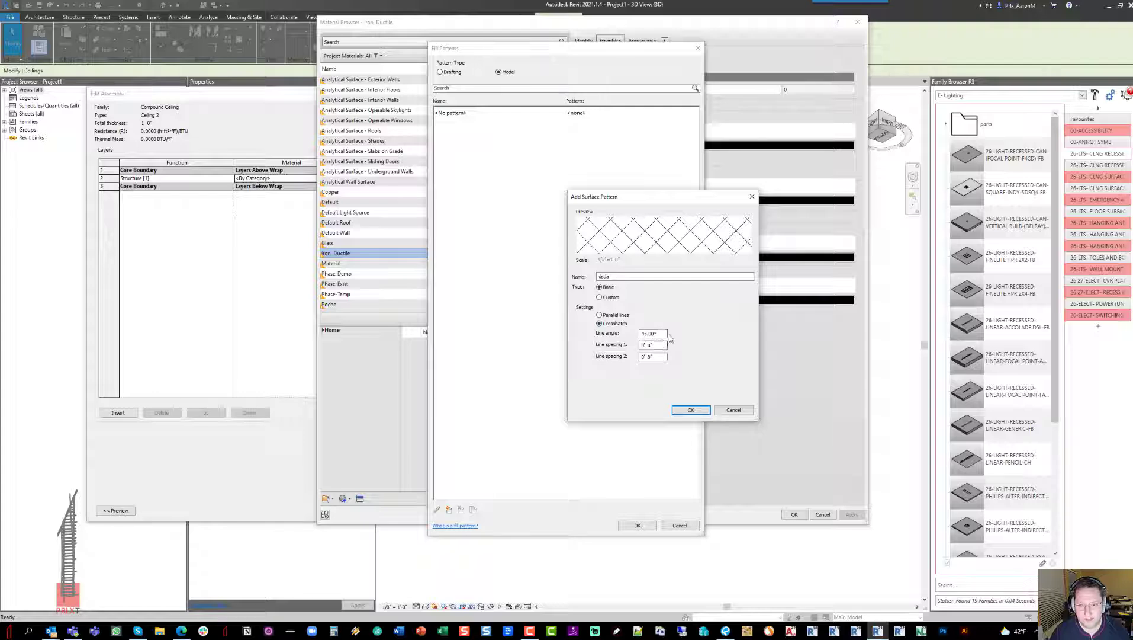
left_click_drag(658, 345, 640, 356)
type("11")
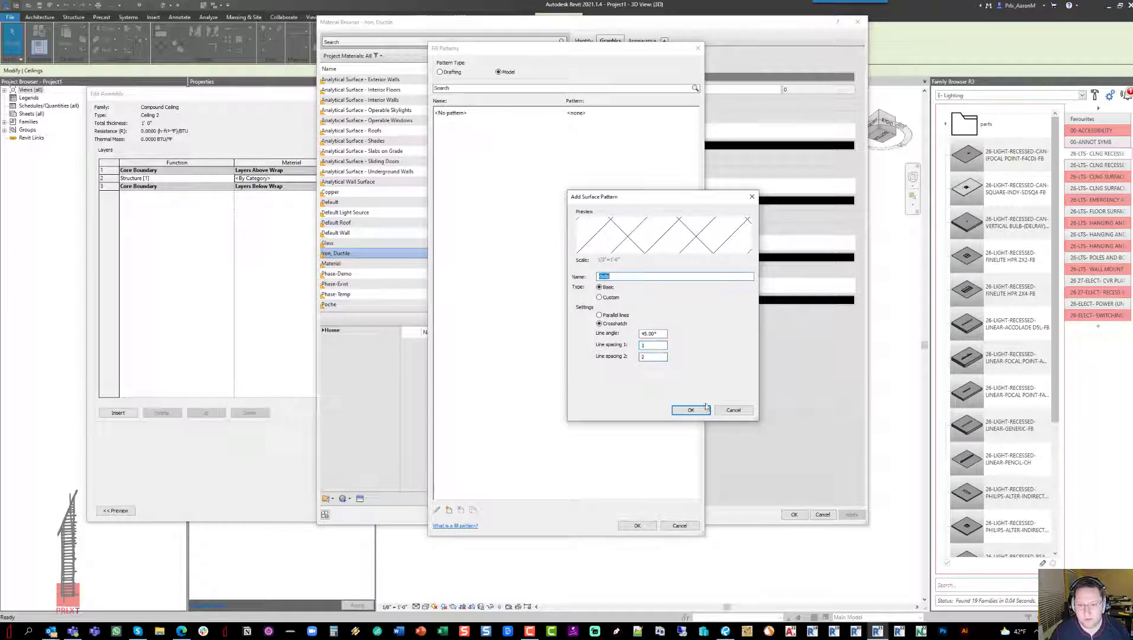
left_click(690, 410)
Assign the dsda pattern to the Iron, Ductile surface foreground and accept the material, structure and type changes.
left_click(646, 525)
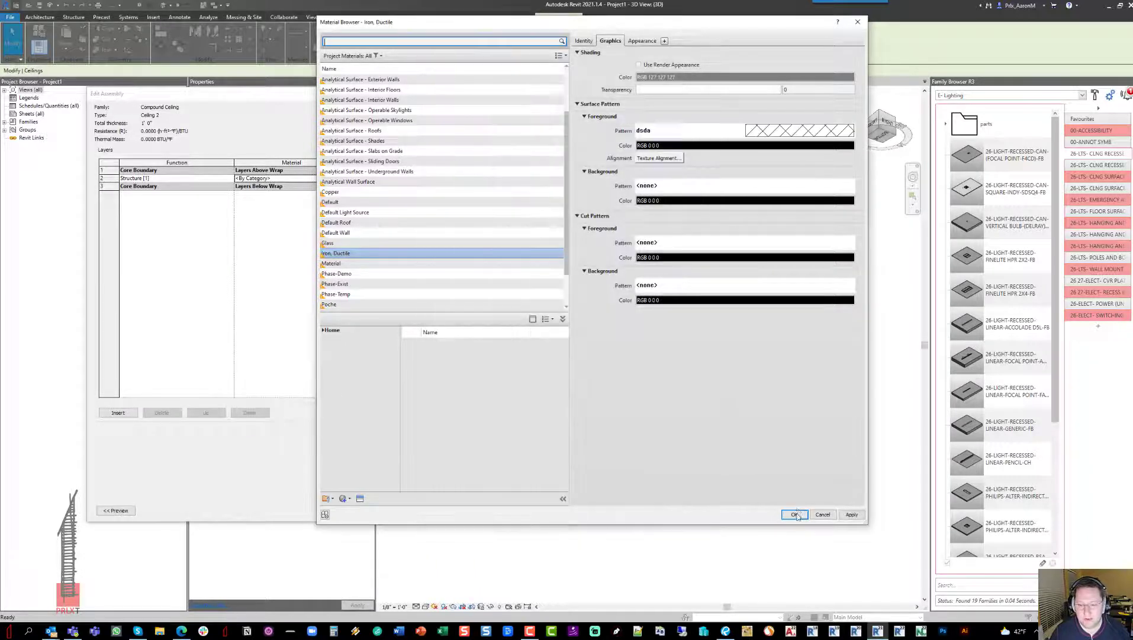
left_click(797, 515)
left_click(465, 503)
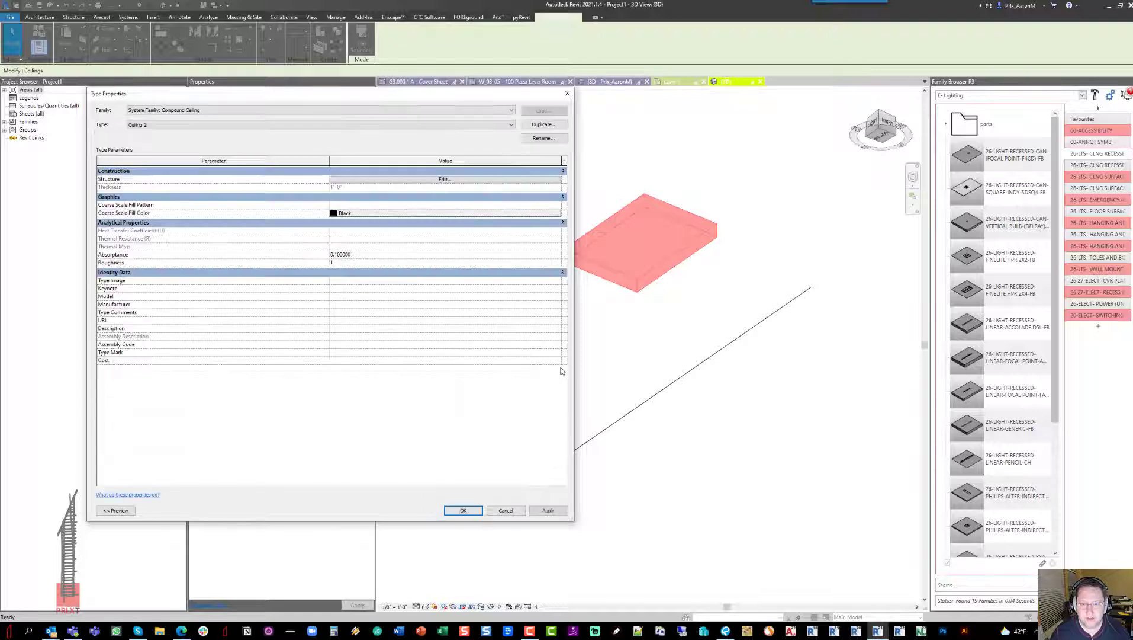
left_click(465, 510)
left_click(549, 331)
Set the 3D view's phase filter to Show All and compare the new ceiling with the demolished floor.
middle_click_drag(549, 331, 611, 331)
left_click(361, 390)
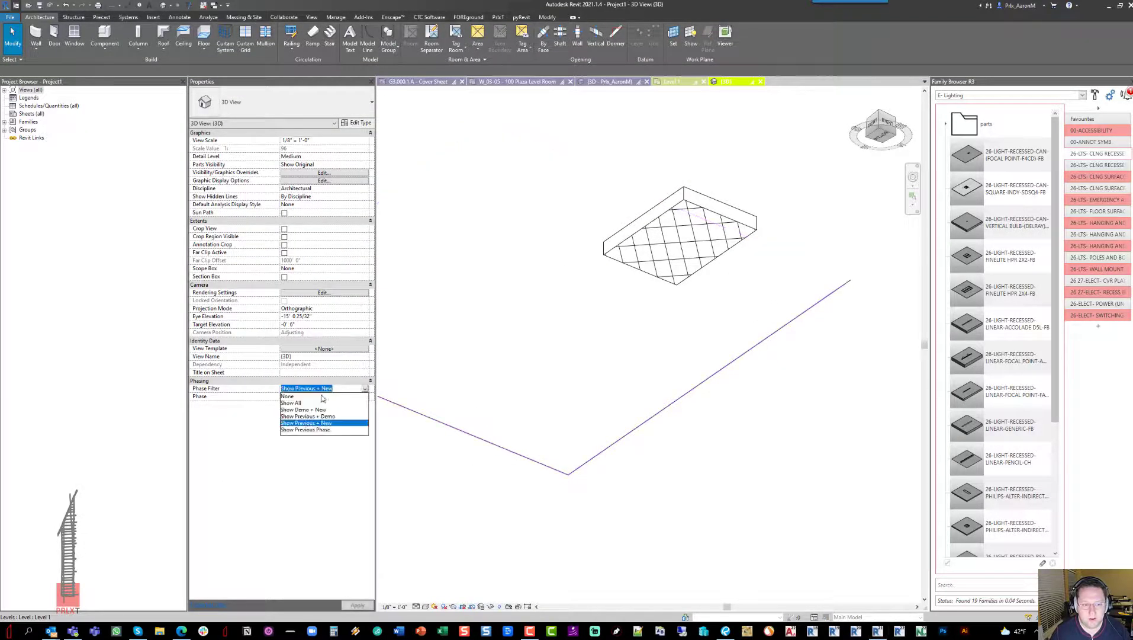
left_click(302, 404)
scroll(640, 301, "up", 3)
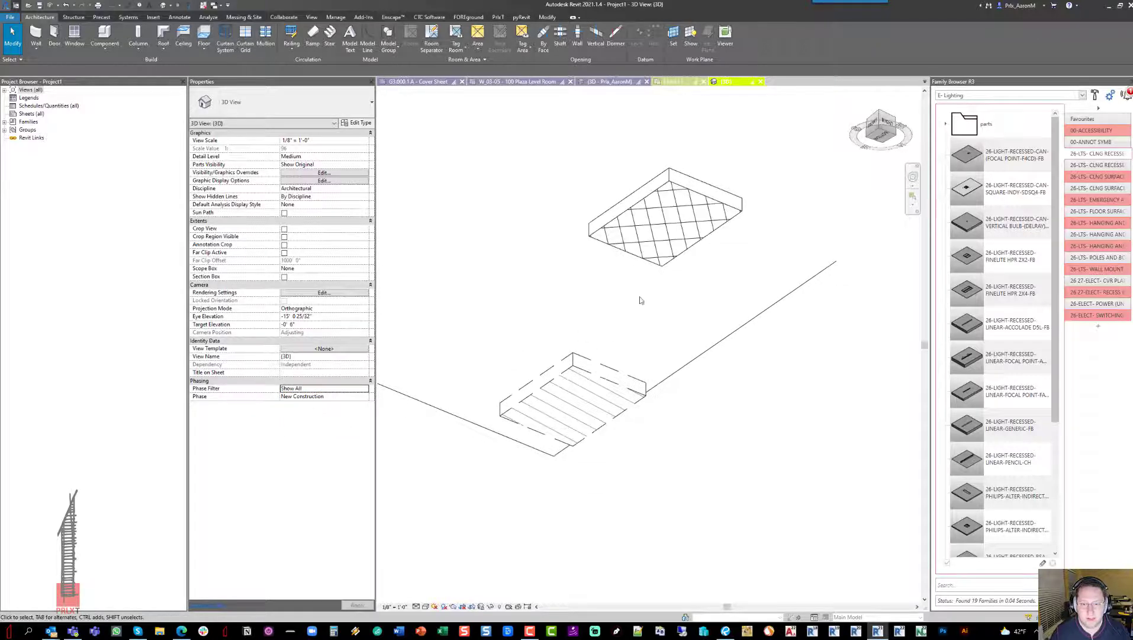
middle_click_drag(519, 313, 454, 324)
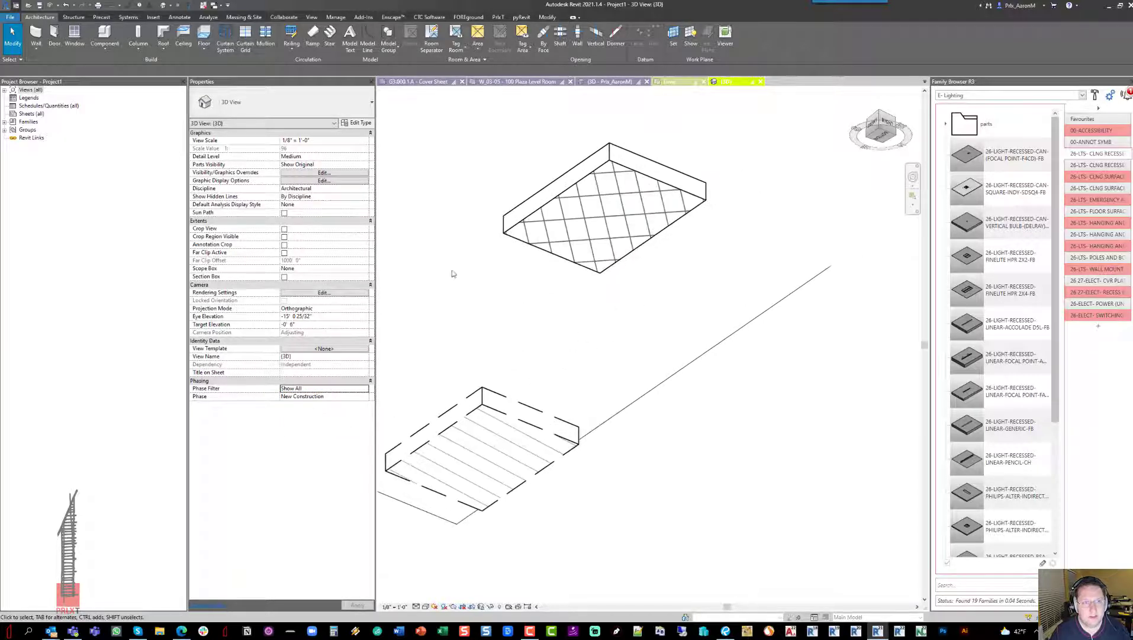
Set model line weight 1 at the 1/8" = 1'-0" scale to .010 and apply it.
left_click(335, 16)
left_click(416, 45)
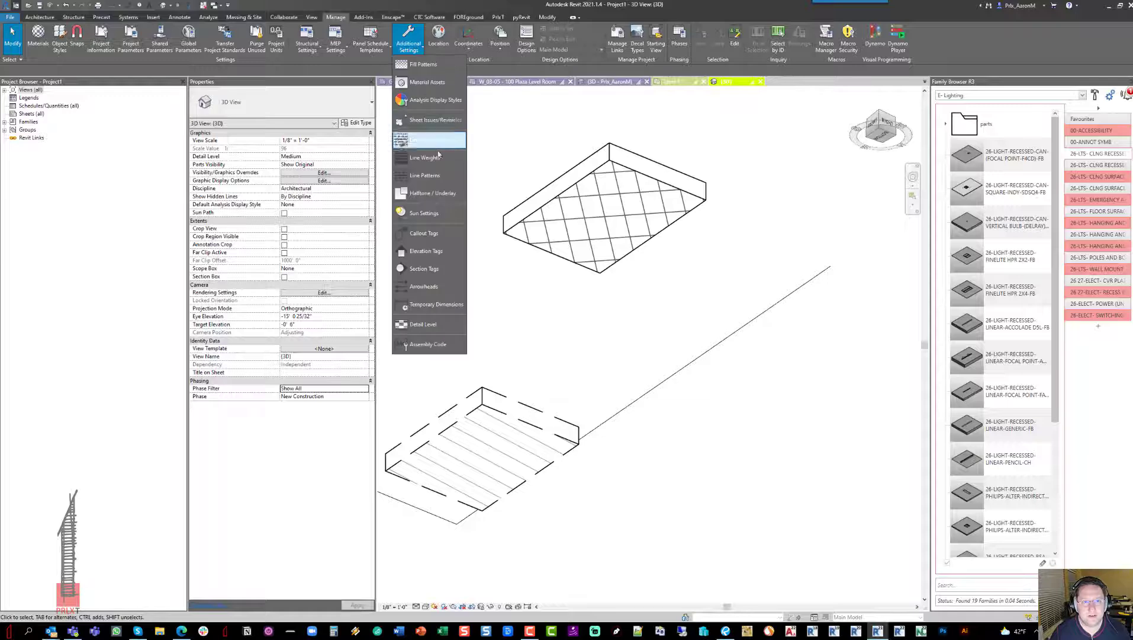
left_click(429, 159)
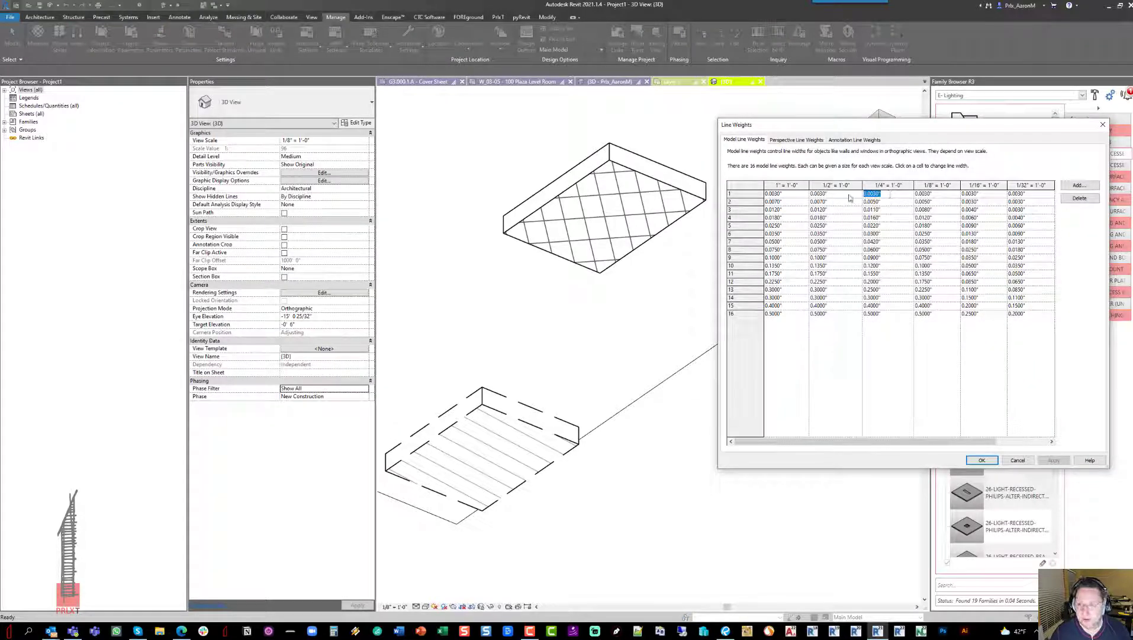
left_click(941, 195)
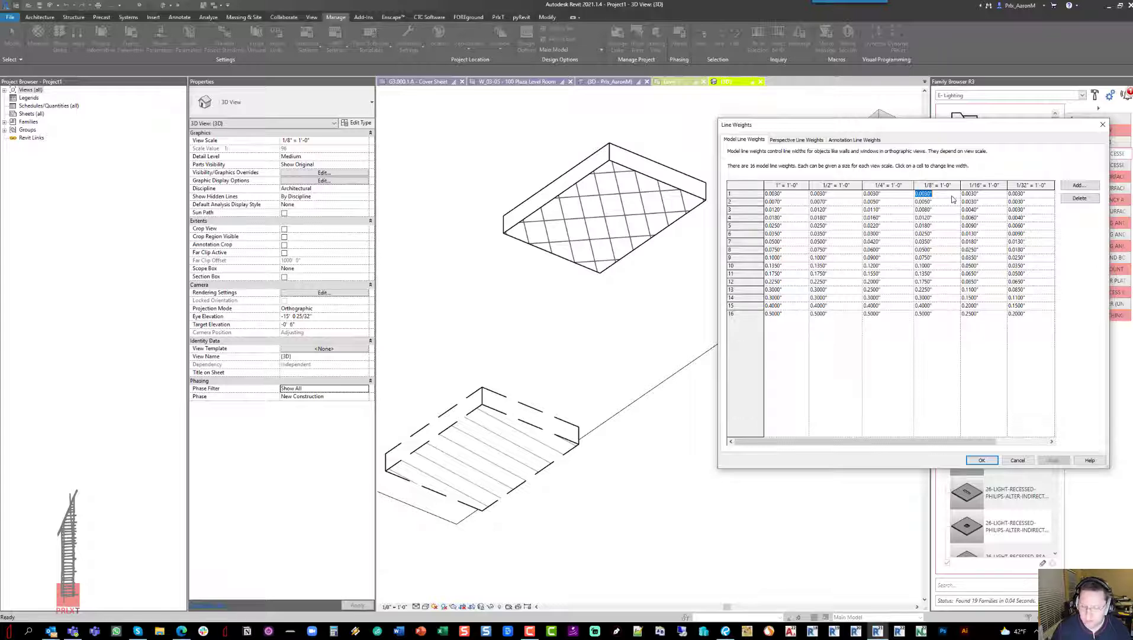
type(".010")
key("Tab")
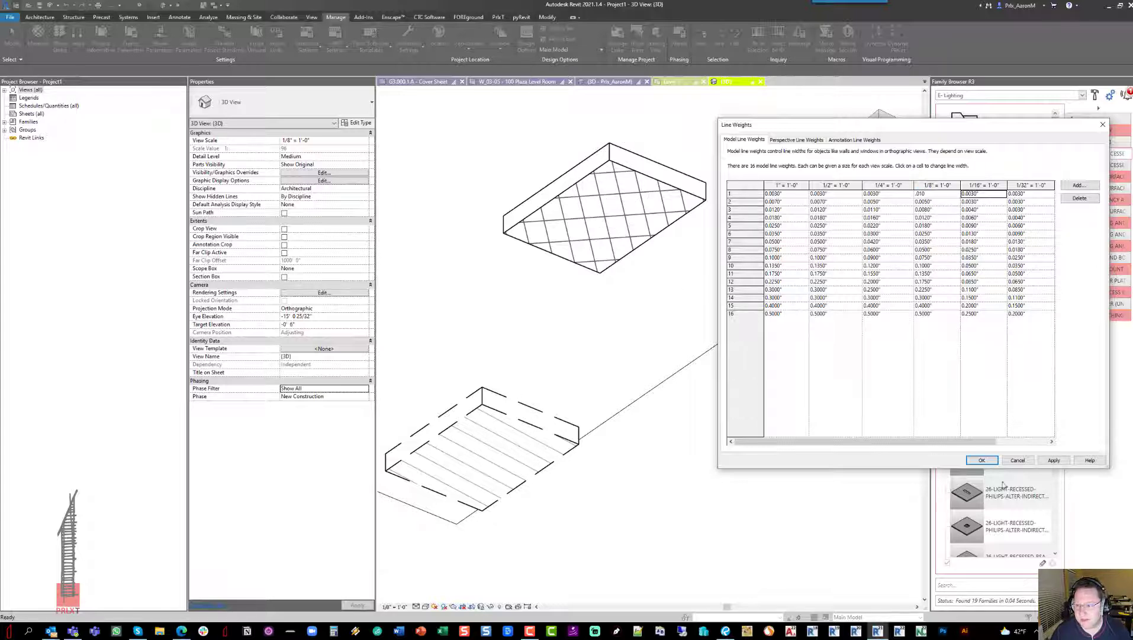
left_click(1054, 460)
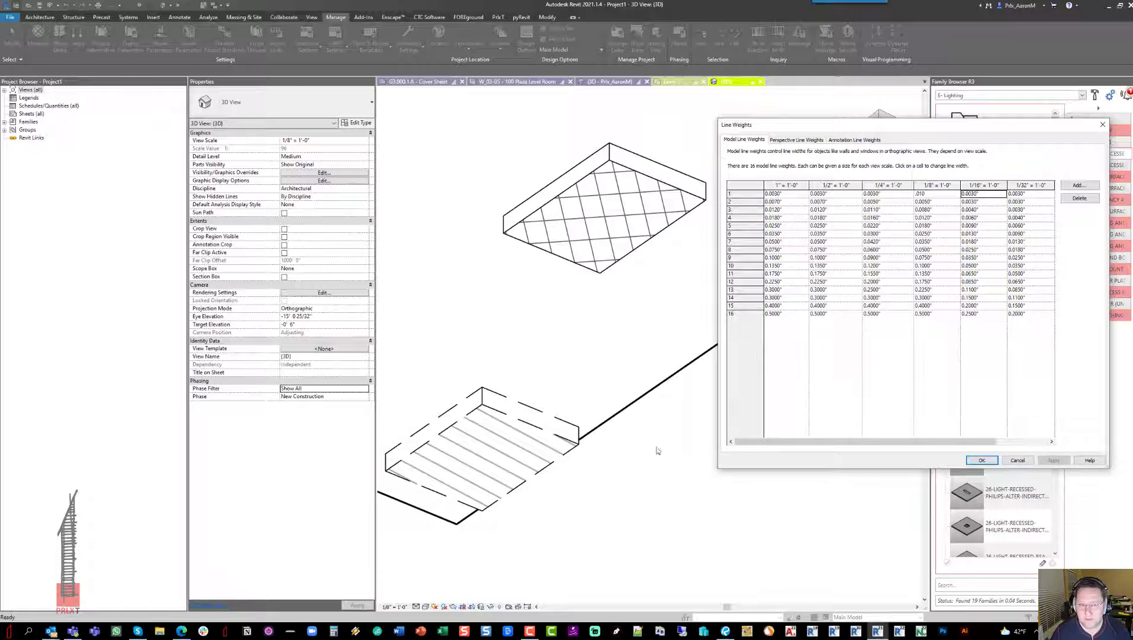
Set model line weight 1 at the 1/8" = 1'-0" scale to .050 and apply it.
left_click(934, 195)
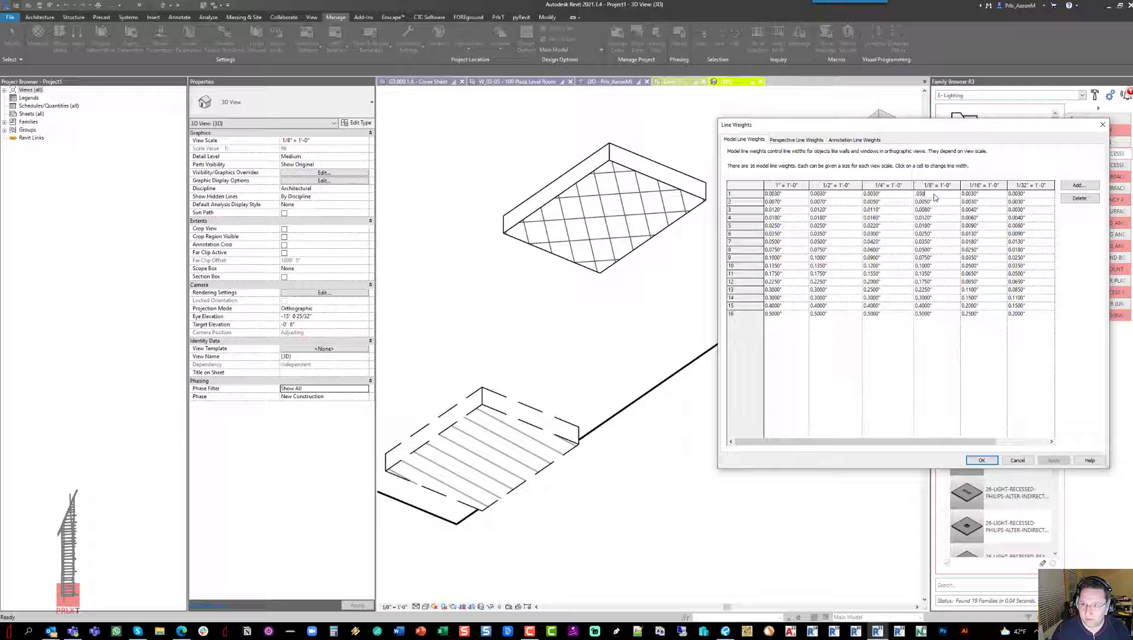
key("Tab")
left_click(1053, 461)
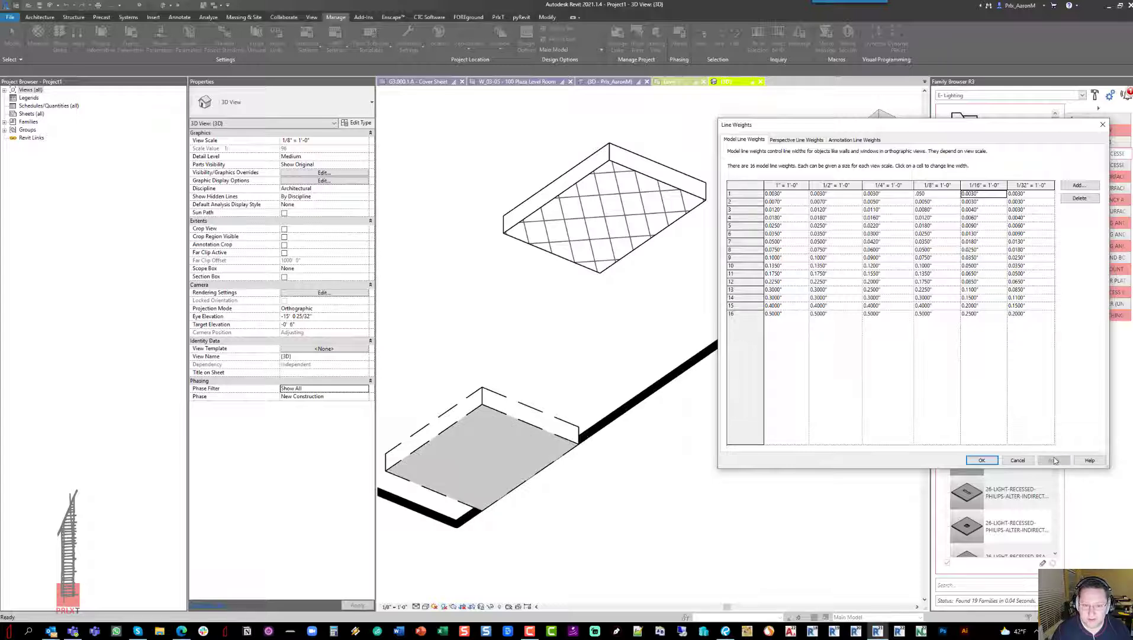
Set model line weight 1 at the 1/8" = 1'-0" scale to .025 and apply it.
left_click(920, 194)
type(".025")
key("Tab")
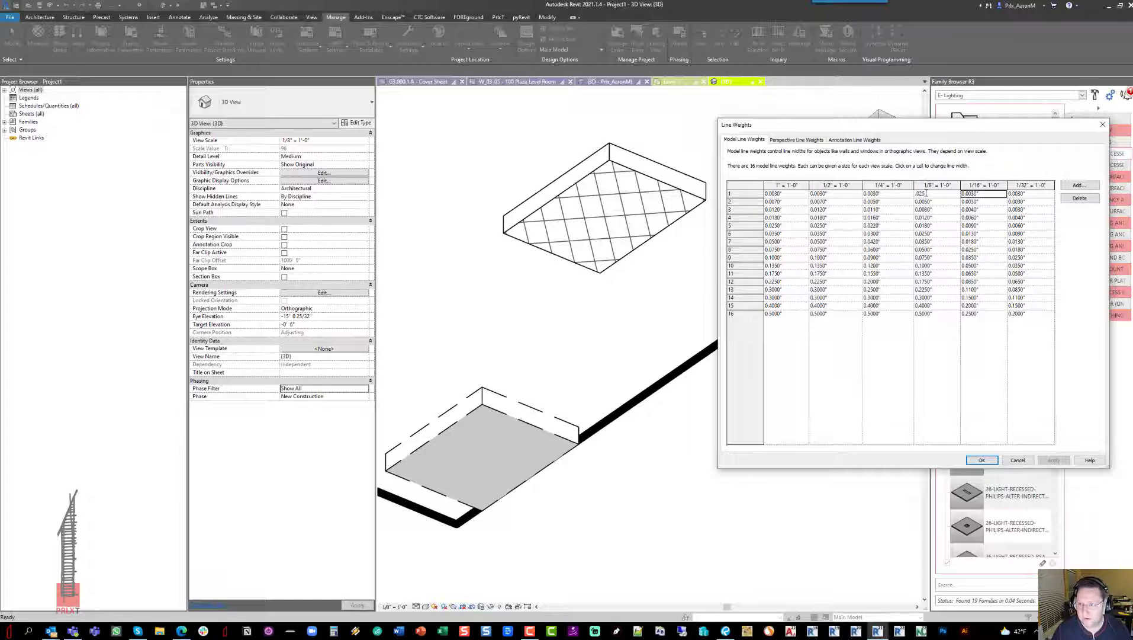
left_click(1054, 460)
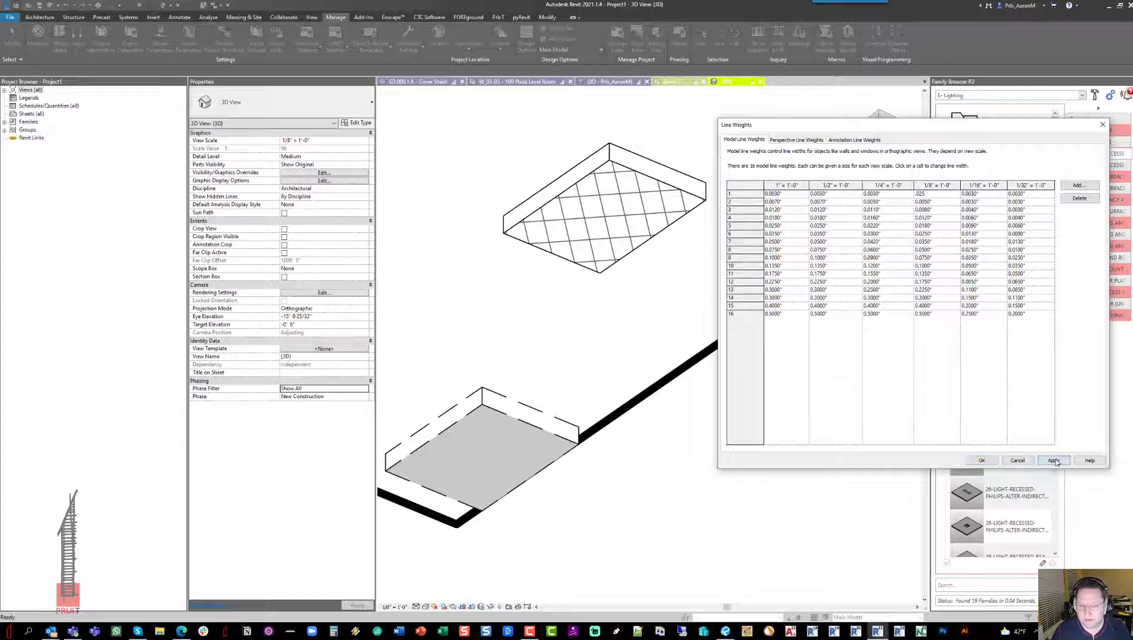
left_click(613, 201)
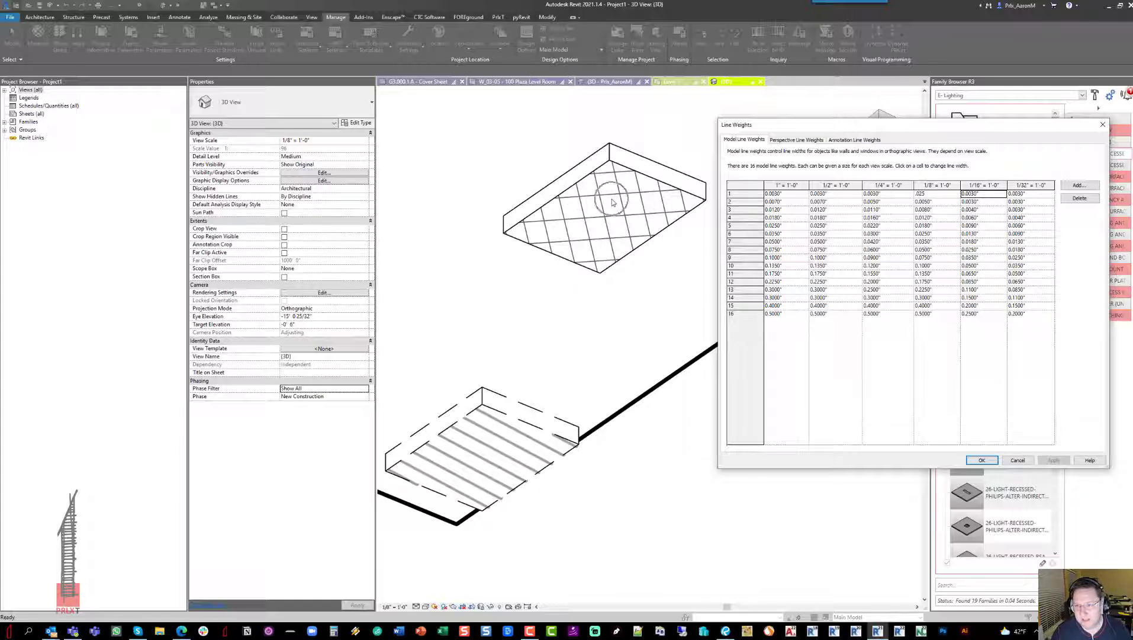
Set model line weight 2 at the 1/8" = 1'-0" scale to .025, apply it and accept the line weight settings.
left_click(944, 204)
key("BackSpace")
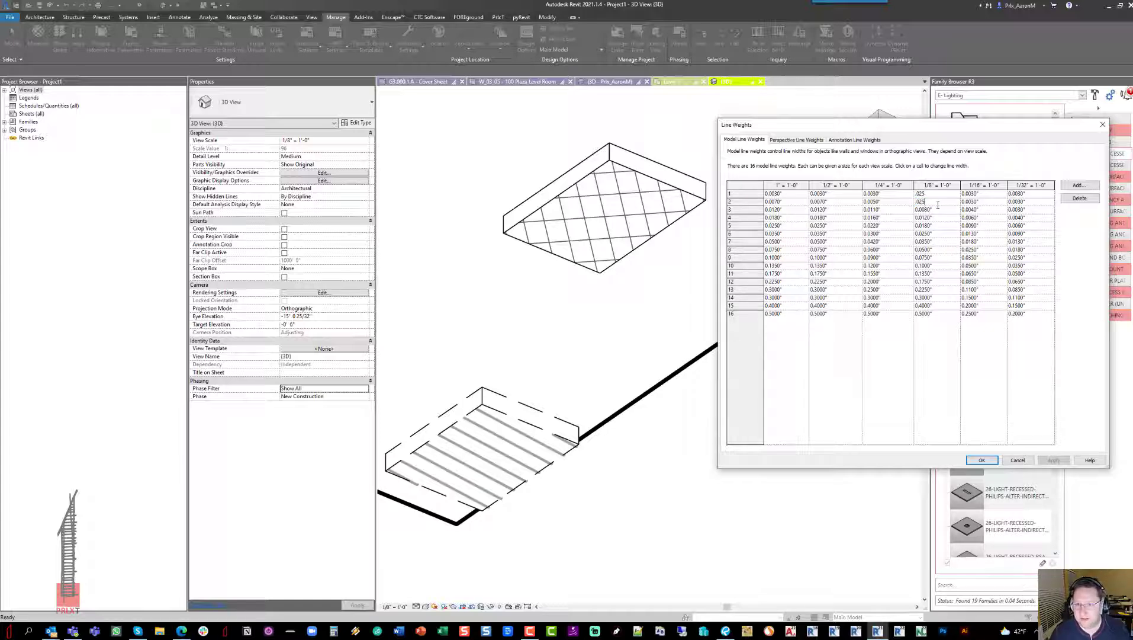
type(".025")
key("Tab")
left_click(1066, 460)
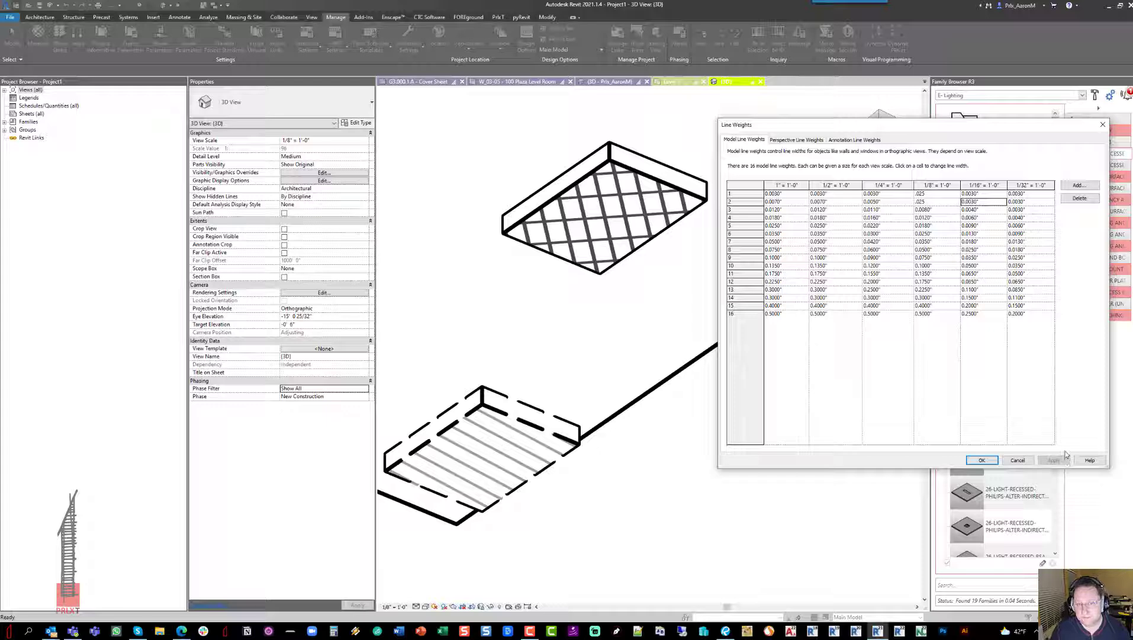
left_click(984, 459)
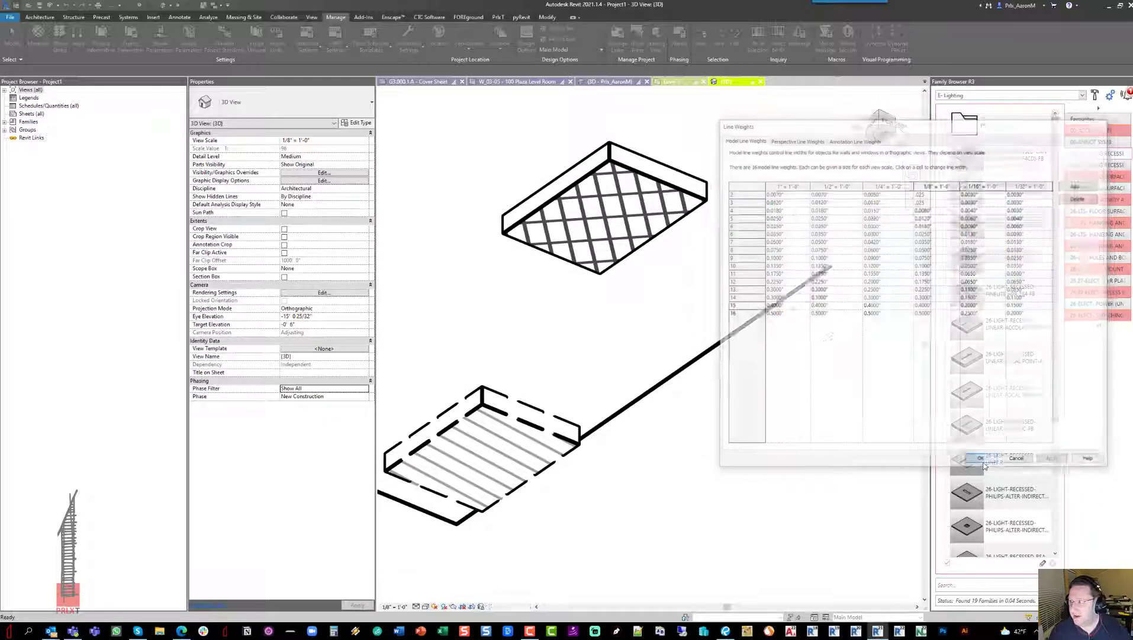
Review the model object styles for the line weights assigned to each category, and close them without changes.
left_click(414, 50)
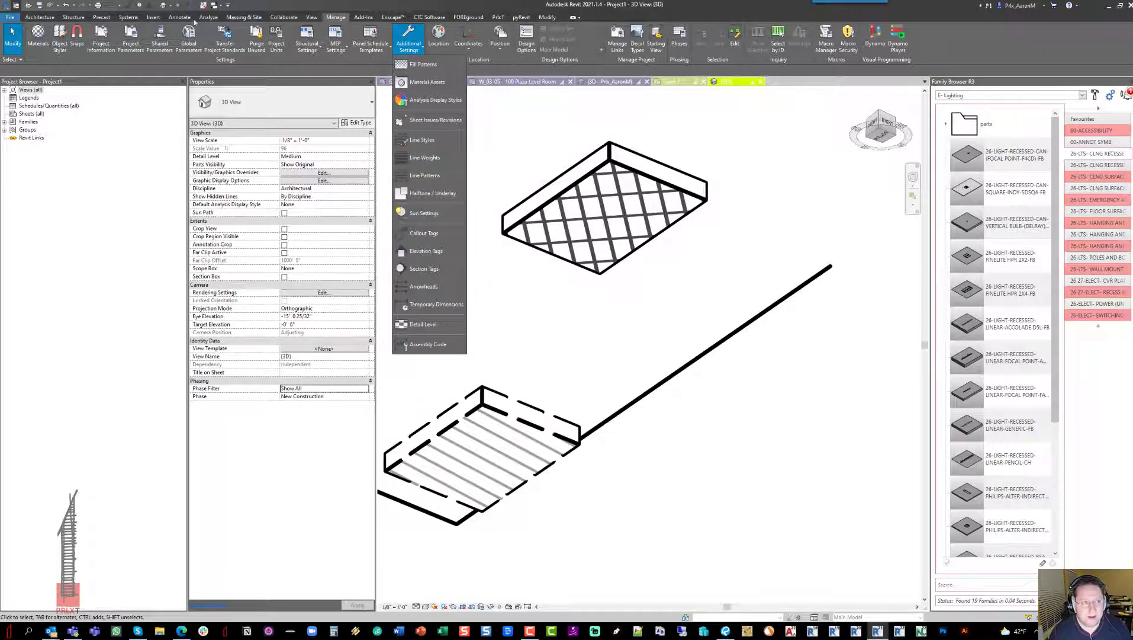
left_click(64, 37)
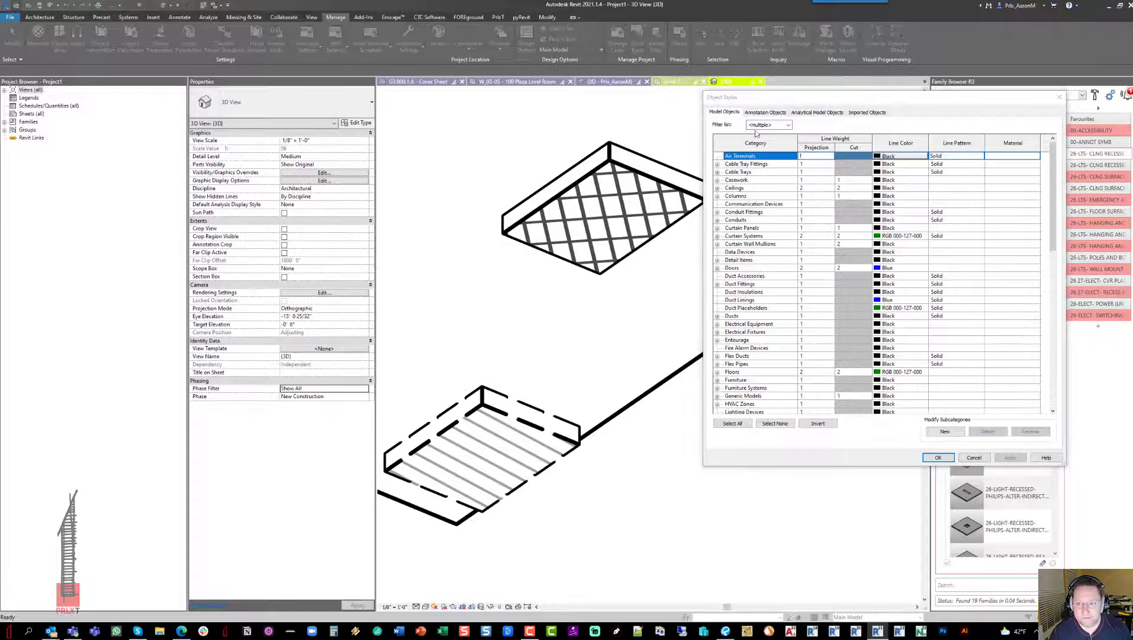
left_click_drag(801, 104, 568, 111)
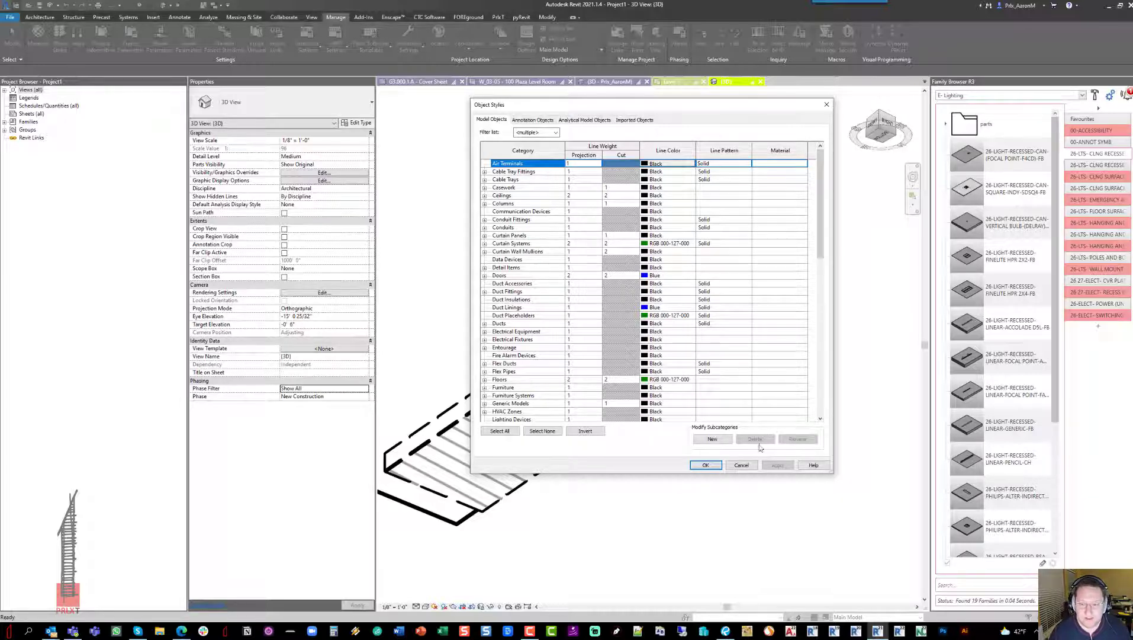
left_click(743, 464)
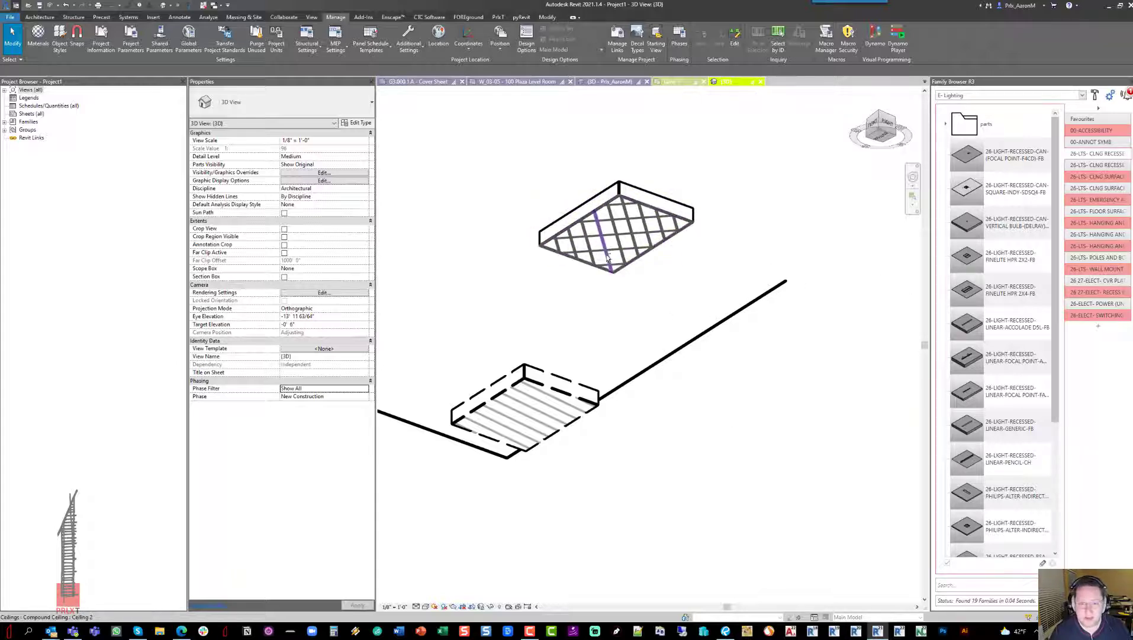
middle_click_drag(609, 262, 610, 237, "shift")
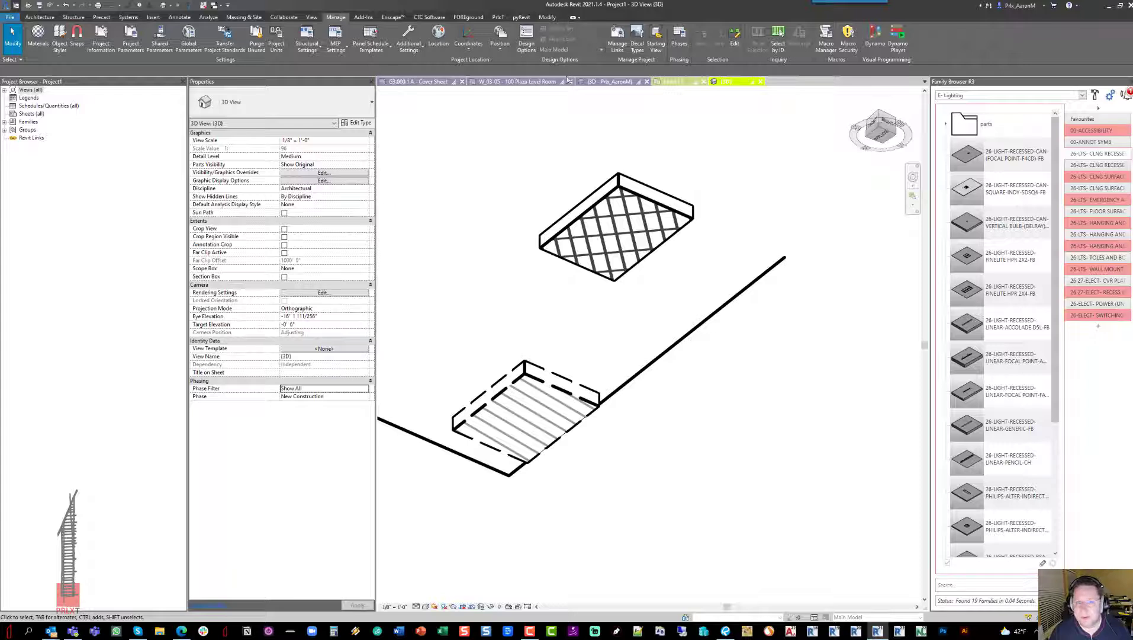